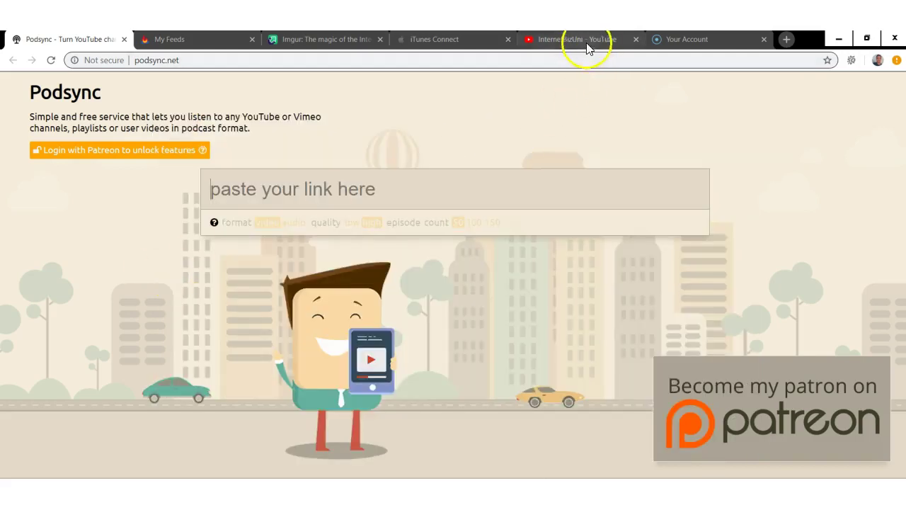
# - Copy the YouTube channel's web address from its page
pyautogui.click(586, 48)
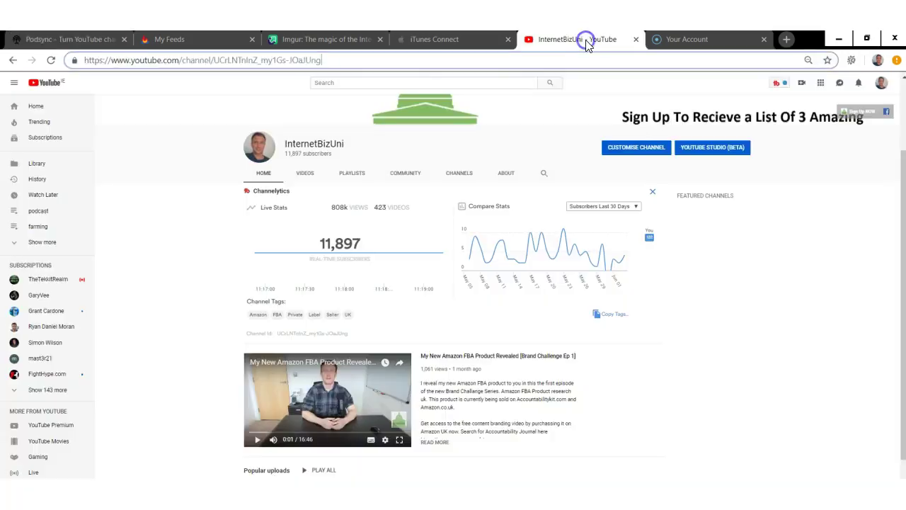
pyautogui.click(299, 61)
pyautogui.click(322, 60)
pyautogui.moveTo(322, 60); pyautogui.dragTo(78, 60)
pyautogui.rightClick(116, 57)
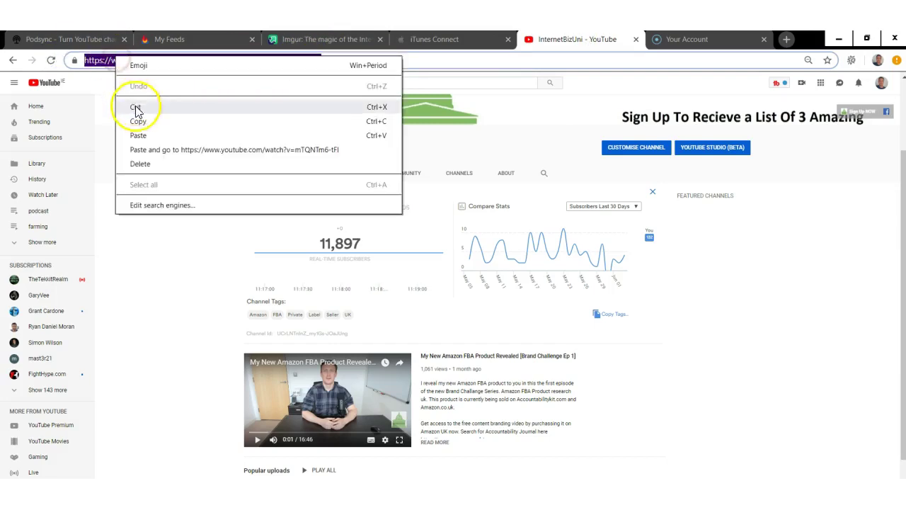
pyautogui.click(138, 121)
pyautogui.click(93, 38)
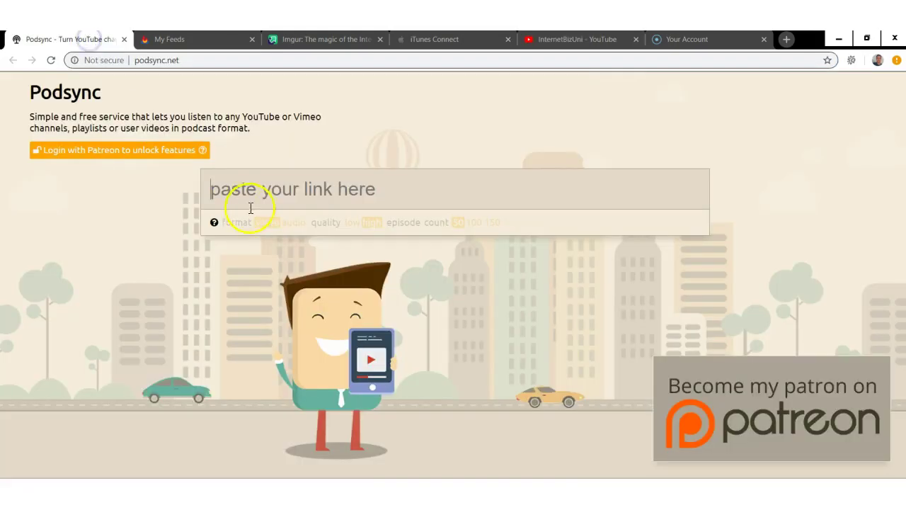
pyautogui.rightClick(244, 182)
pyautogui.click(284, 281)
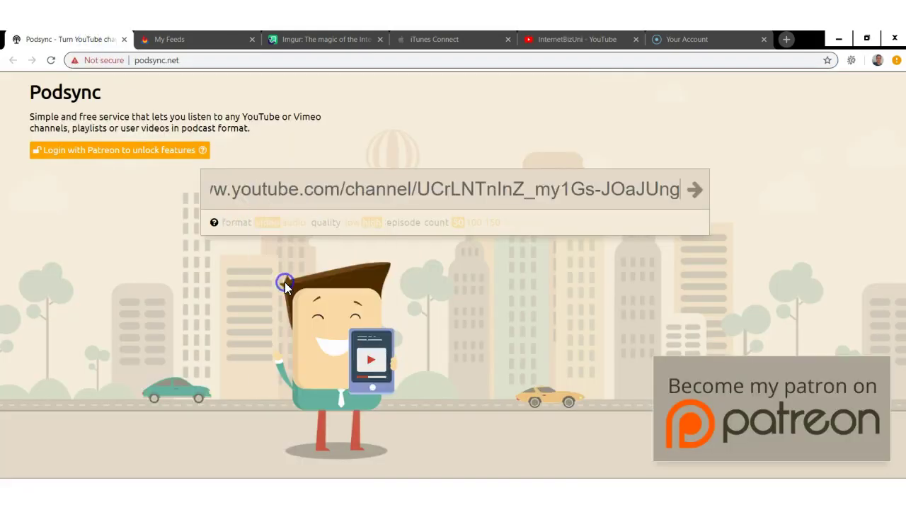
pyautogui.click(696, 189)
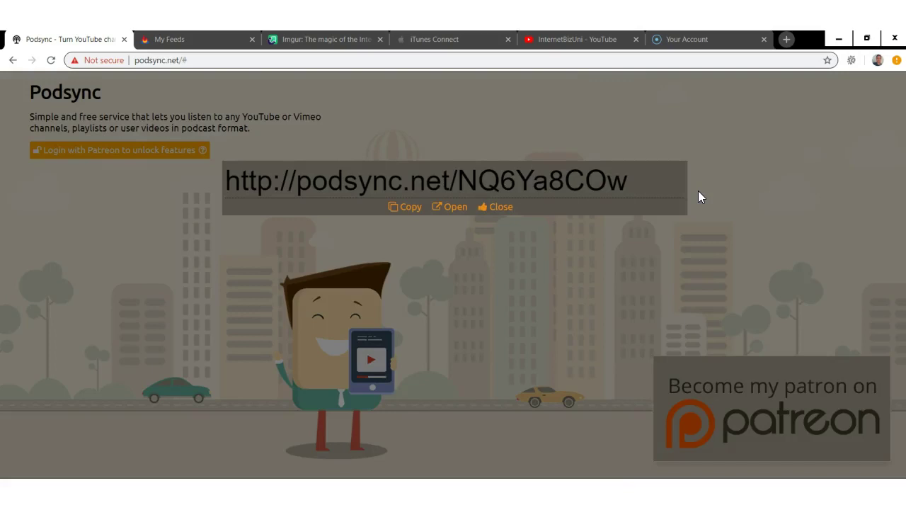
pyautogui.click(673, 192)
pyautogui.click(406, 206)
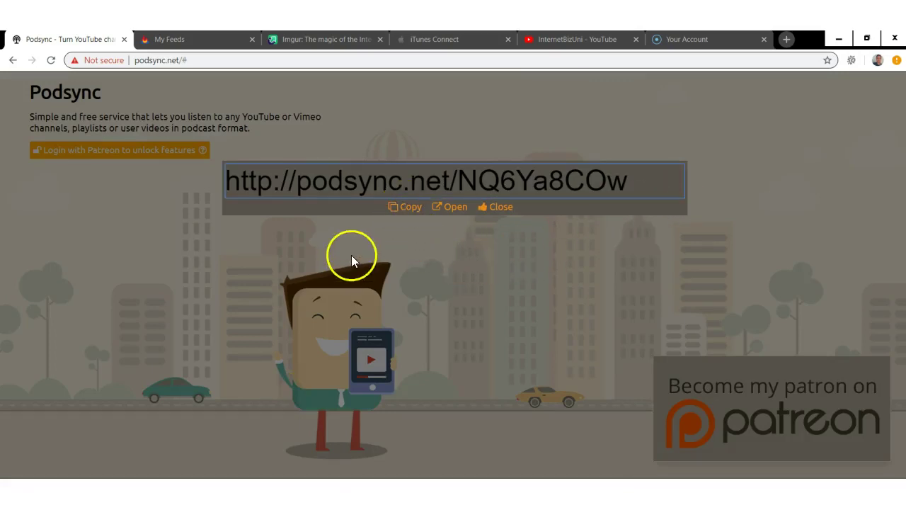
pyautogui.click(182, 41)
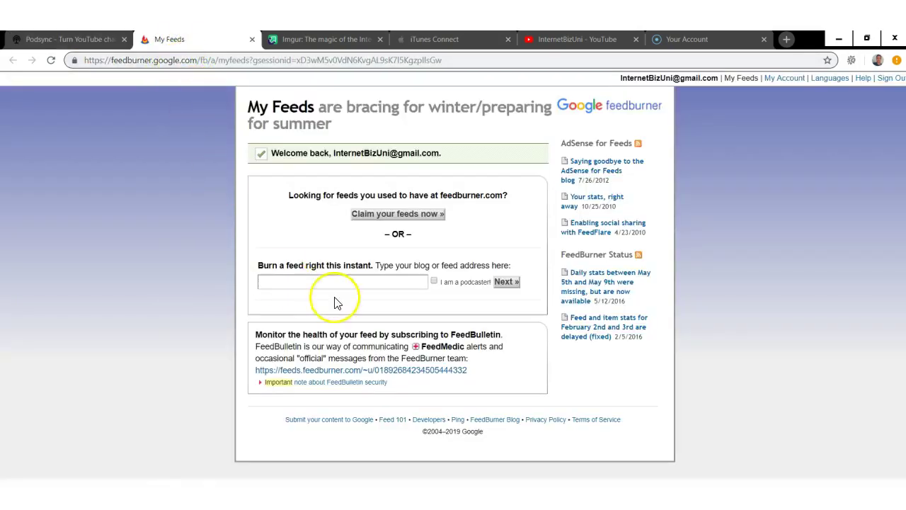
# - Paste the Podsync link into Burn a feed, marked as a podcaster's feed
pyautogui.click(284, 279)
pyautogui.rightClick(284, 279)
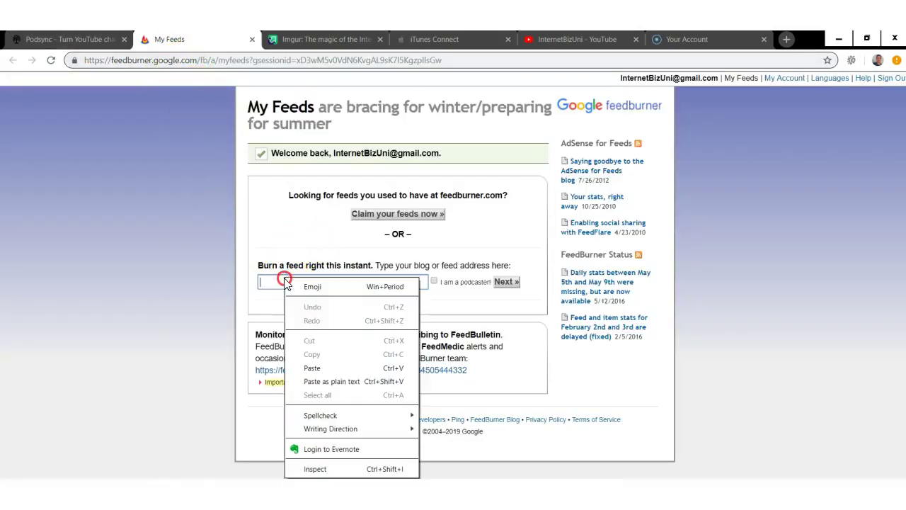
pyautogui.click(319, 367)
pyautogui.click(433, 281)
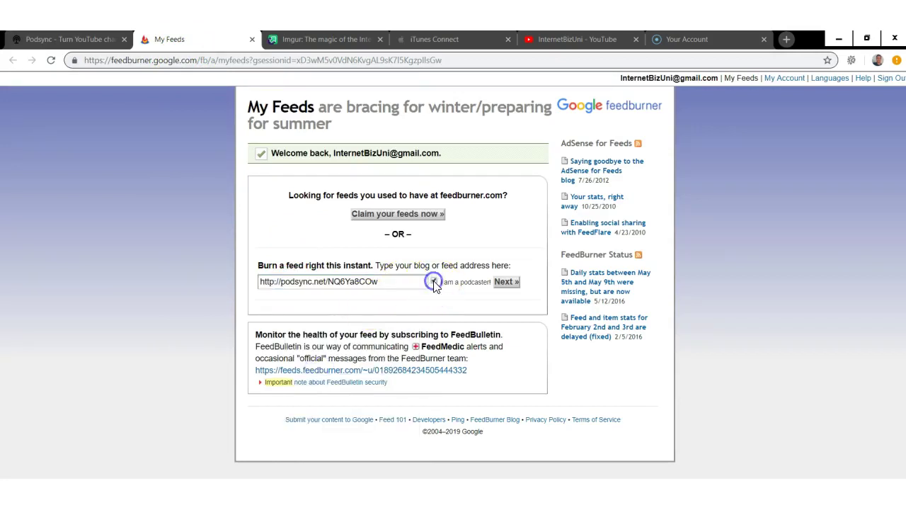
pyautogui.click(506, 282)
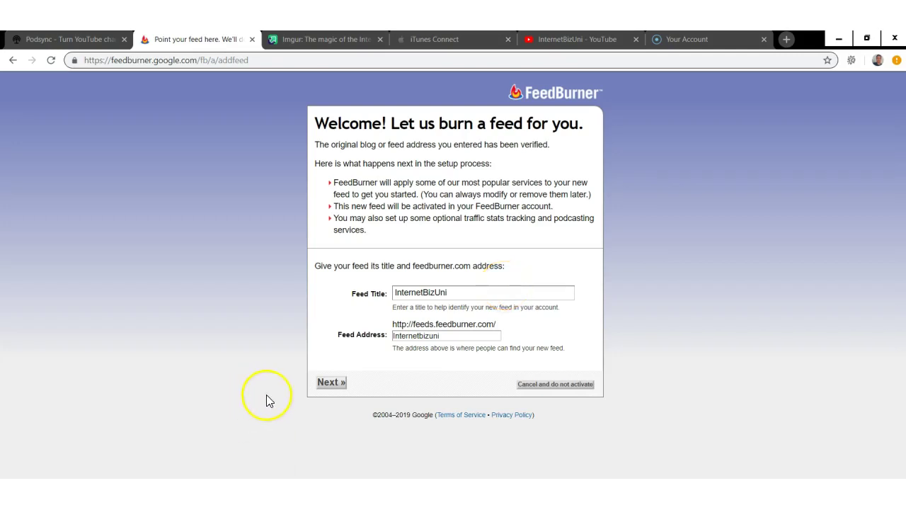
# - Keep the suggested title InternetBizUni and address feeds.feedburner.com/Internetbizuni, and activate the feed
pyautogui.moveTo(452, 298); pyautogui.dragTo(391, 292)
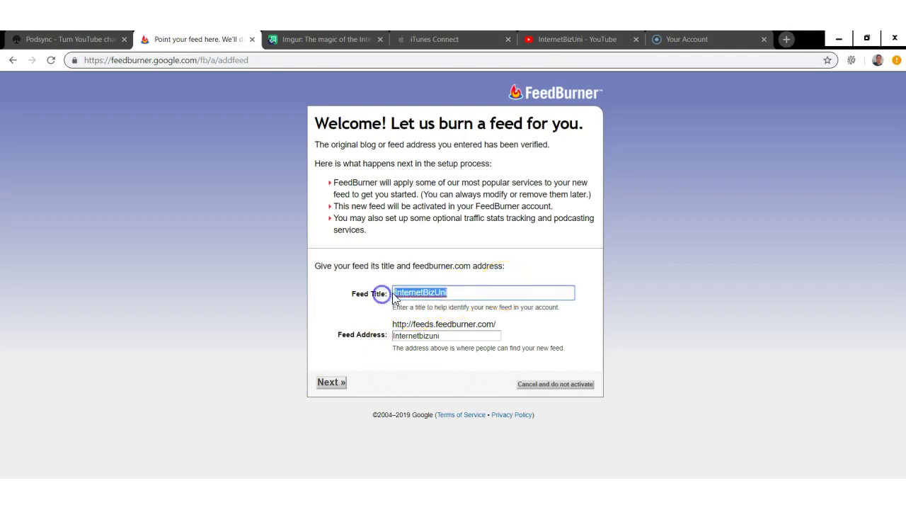
pyautogui.click(460, 293)
pyautogui.click(443, 337)
pyautogui.moveTo(443, 337); pyautogui.dragTo(397, 337)
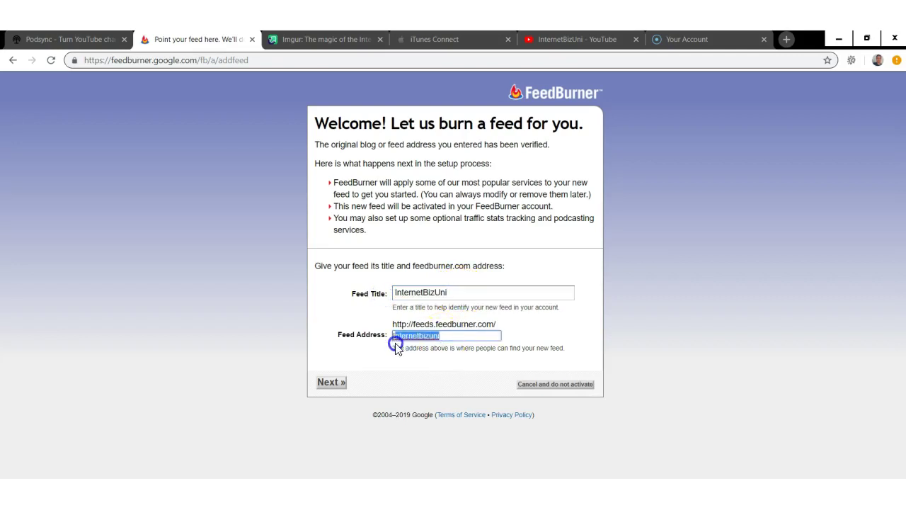
pyautogui.click(444, 337)
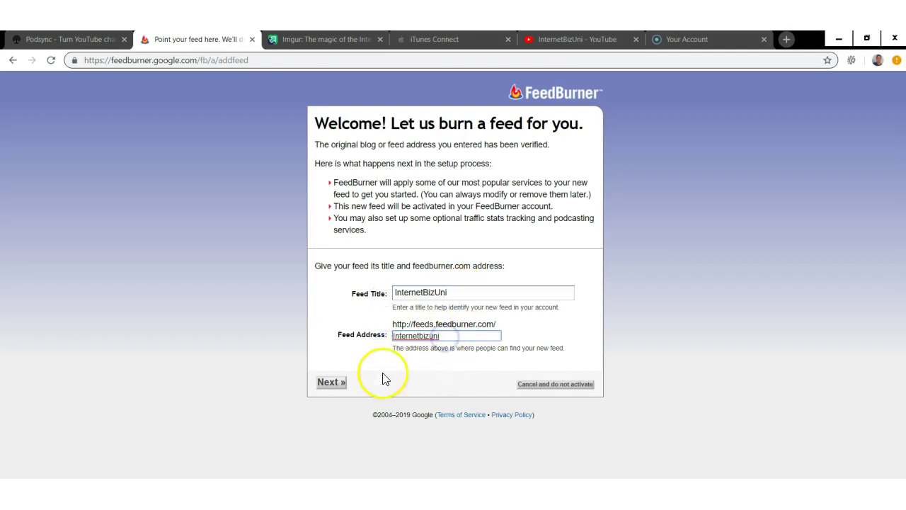
pyautogui.click(340, 383)
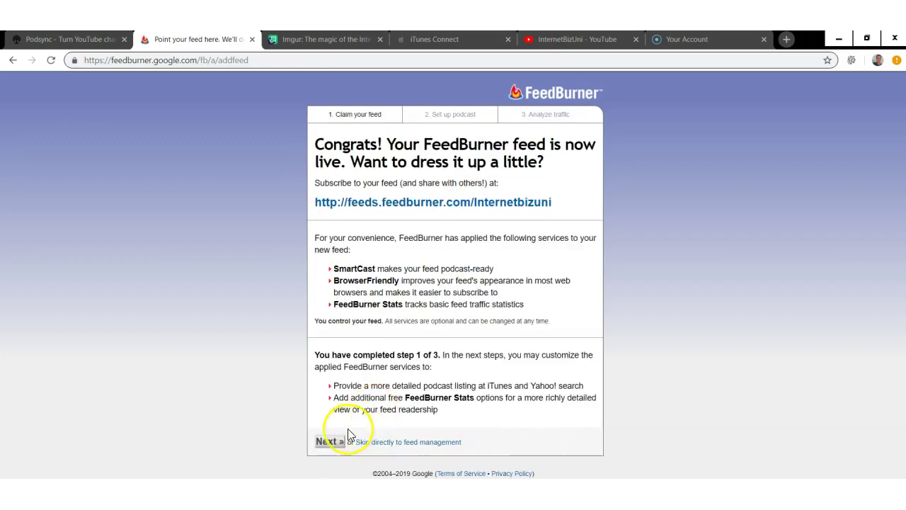
# - Keep enclosures for any rich media file and pick iTunes category Business, subcategory Business News
pyautogui.click(329, 442)
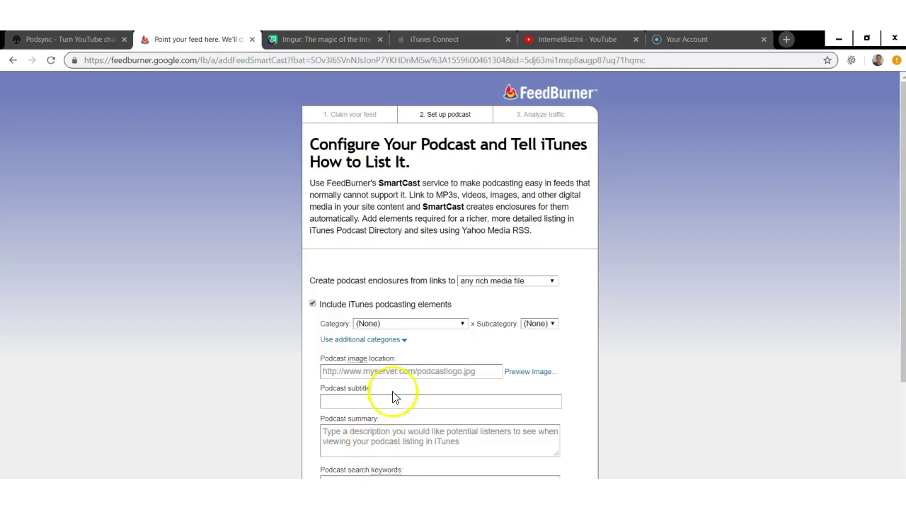
pyautogui.click(513, 281)
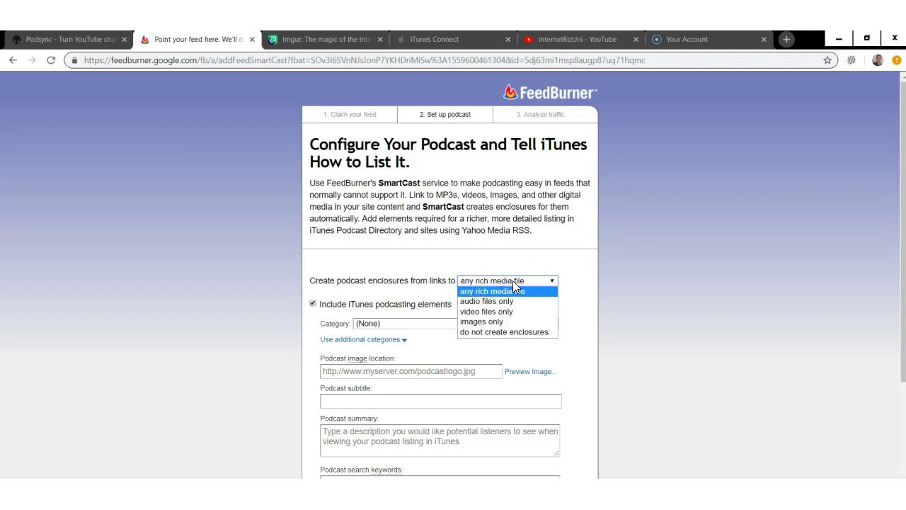
pyautogui.click(513, 280)
pyautogui.click(450, 323)
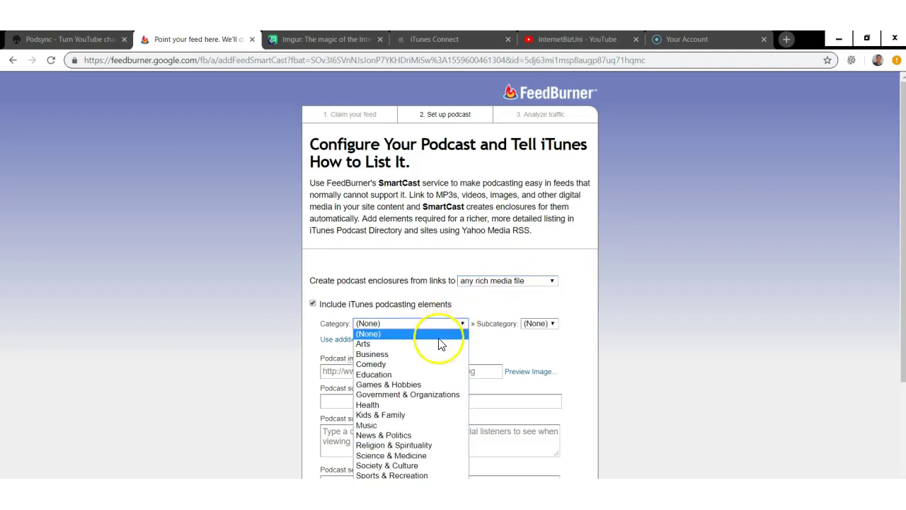
pyautogui.click(424, 353)
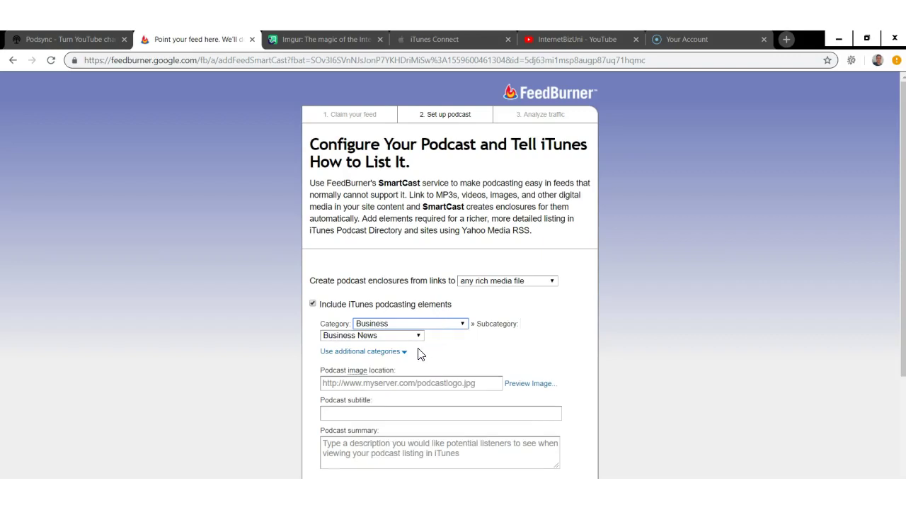
pyautogui.click(417, 336)
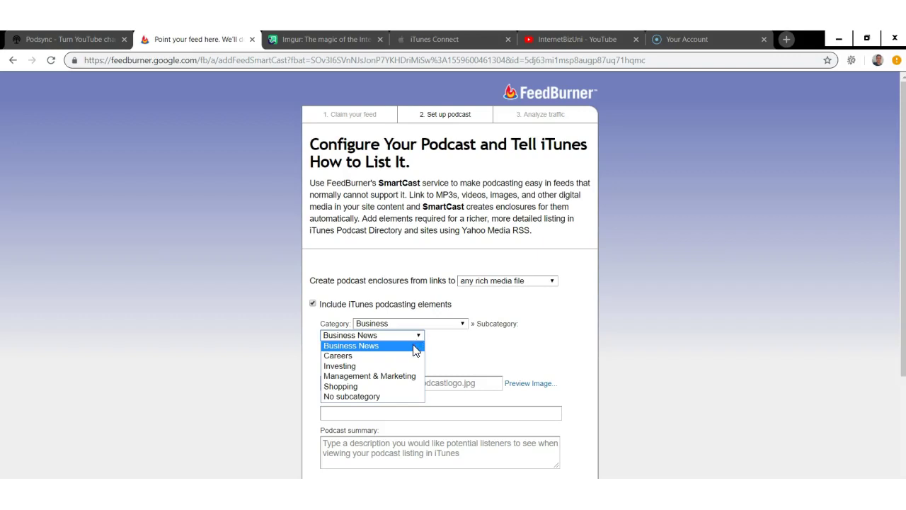
pyautogui.click(415, 350)
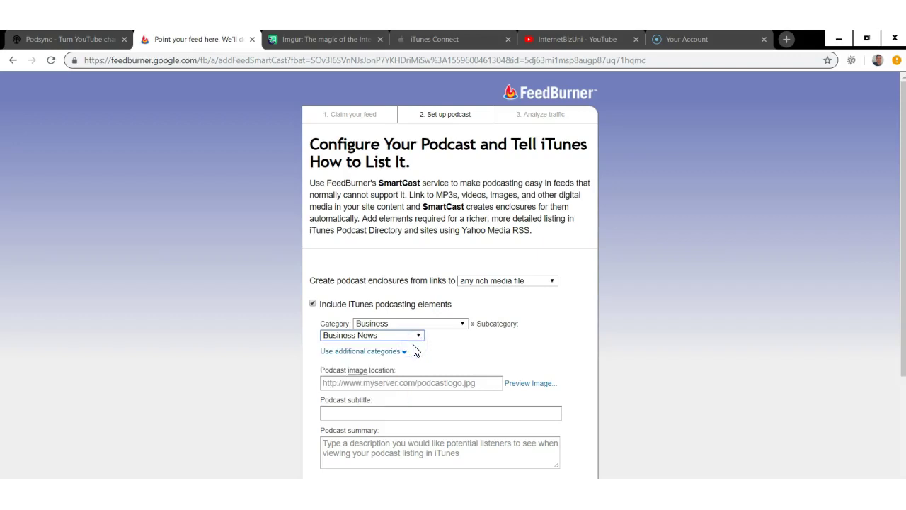
pyautogui.click(345, 381)
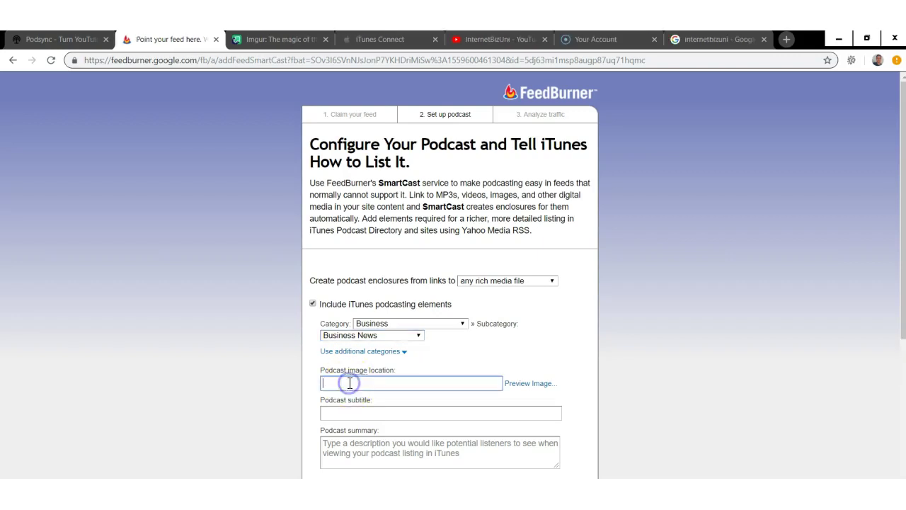
# - Upload the logo image to Imgur as a new post titled internetbizuni
pyautogui.click(265, 39)
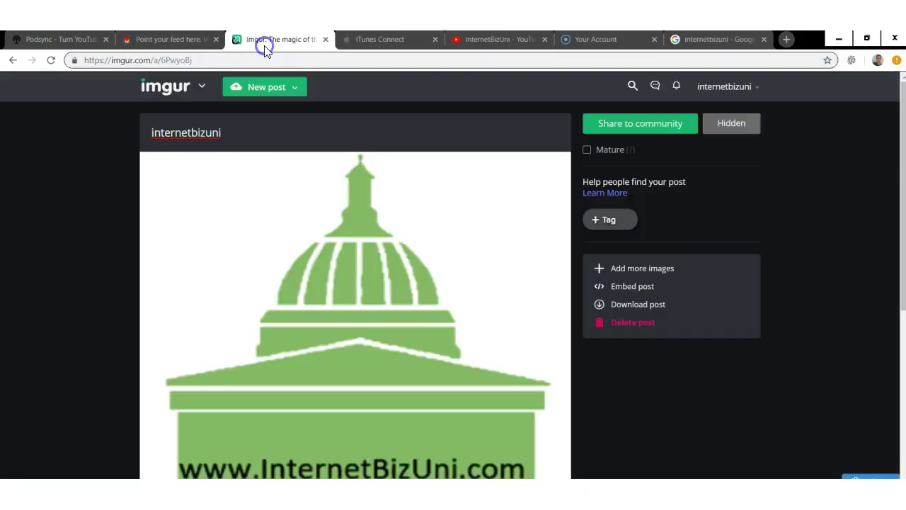
pyautogui.click(157, 61)
pyautogui.click(157, 61)
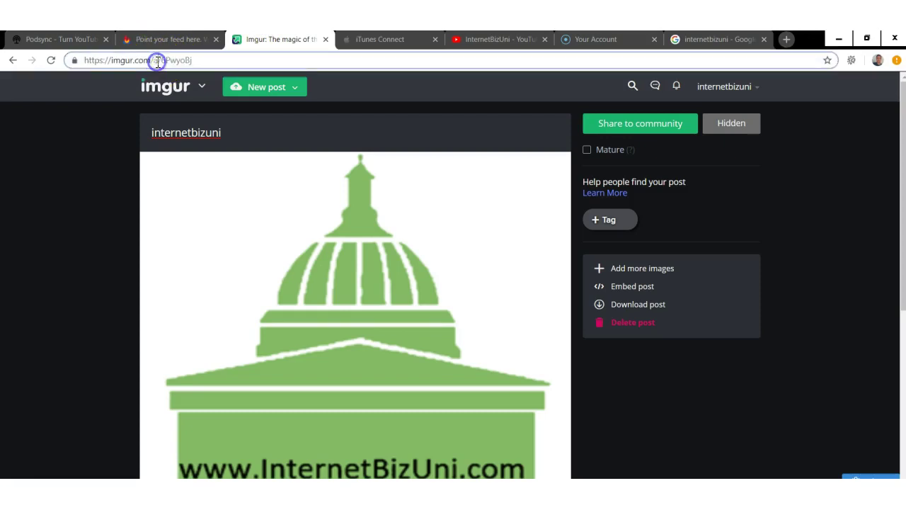
pyautogui.click(190, 117)
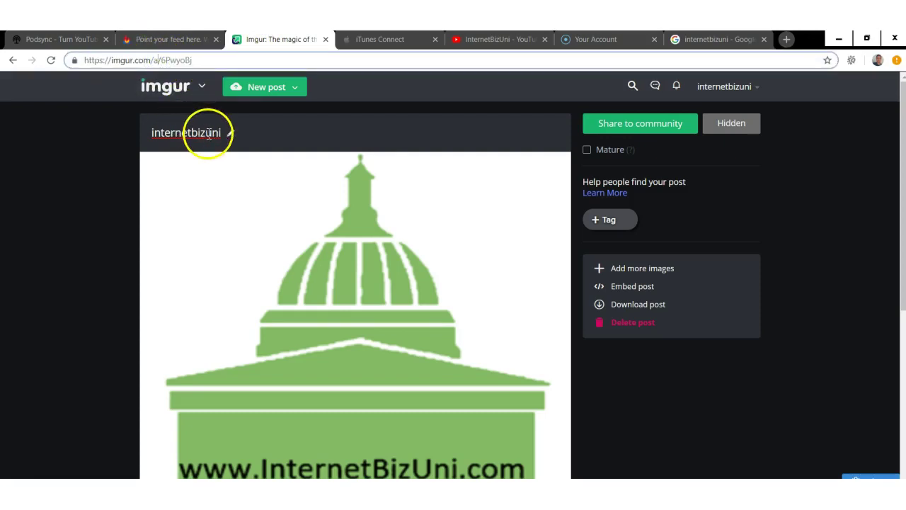
pyautogui.click(269, 90)
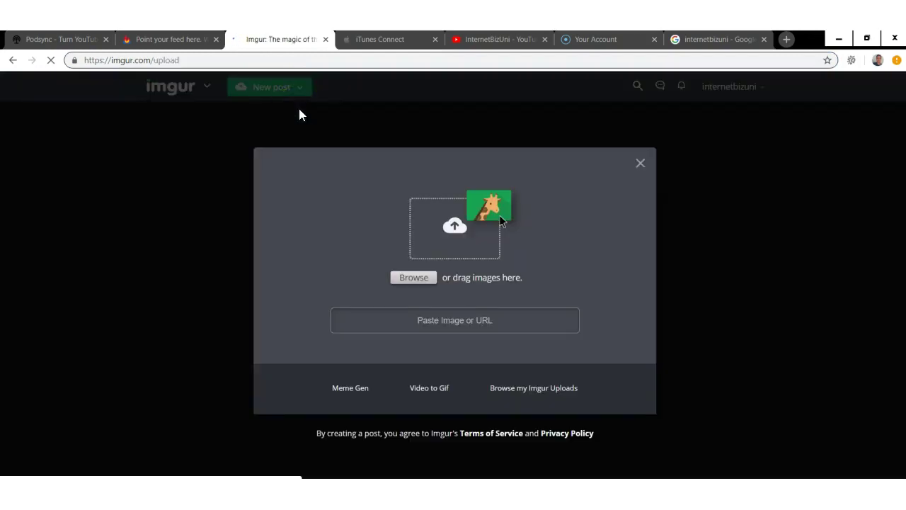
pyautogui.moveTo(531, 214); pyautogui.dragTo(325, 152)
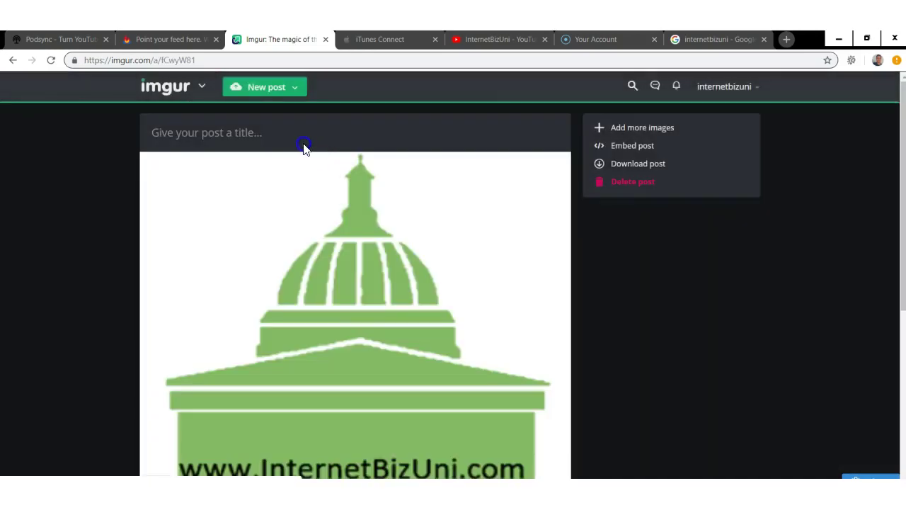
pyautogui.click(285, 132)
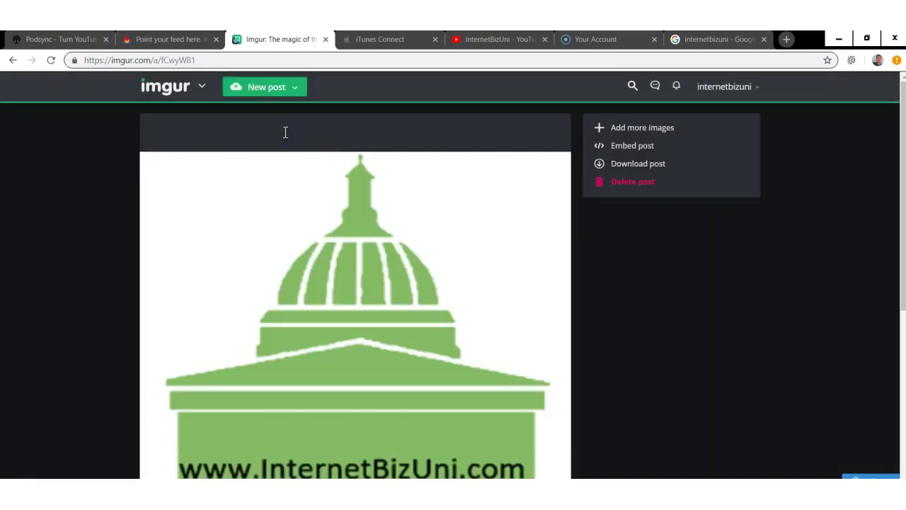
pyautogui.write('internet')
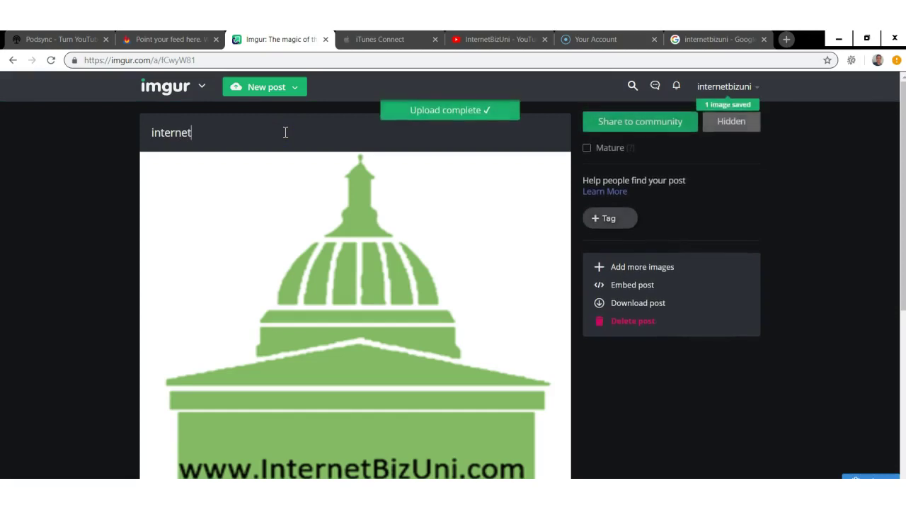
pyautogui.write('bi')
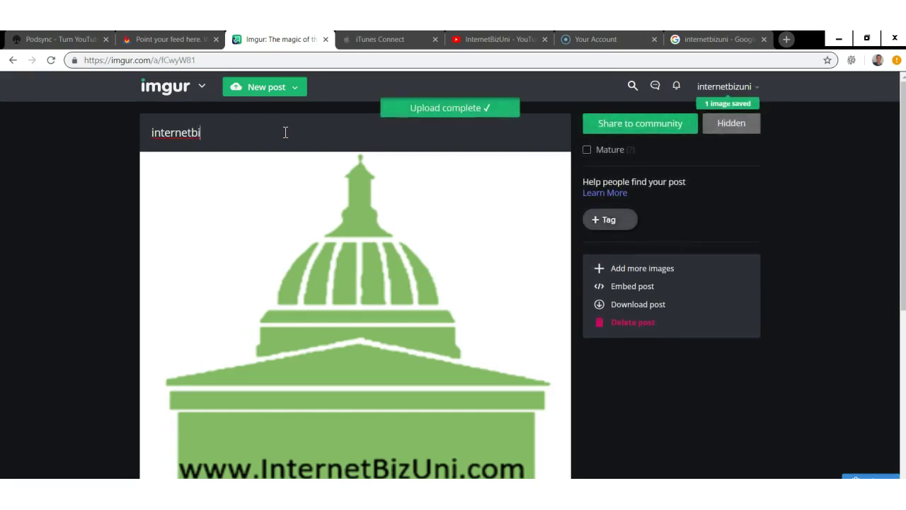
pyautogui.write('zuni')
pyautogui.click(390, 156)
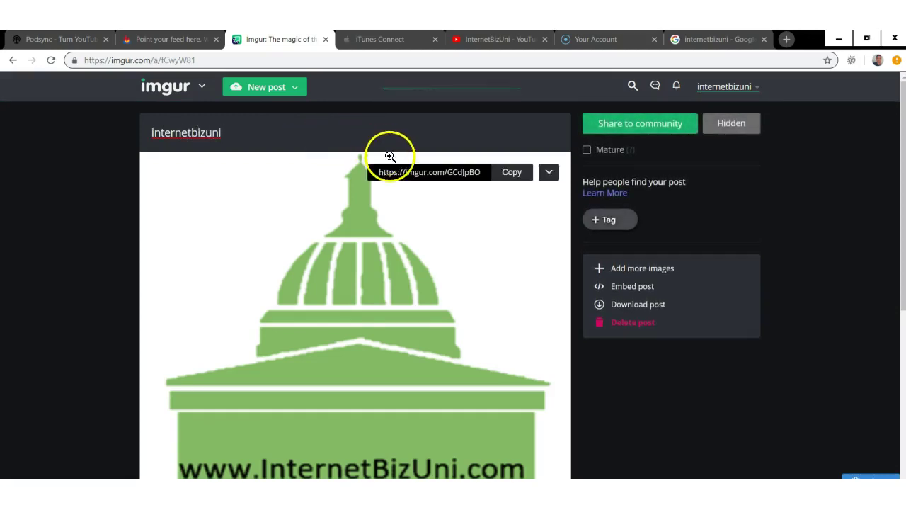
pyautogui.click(629, 122)
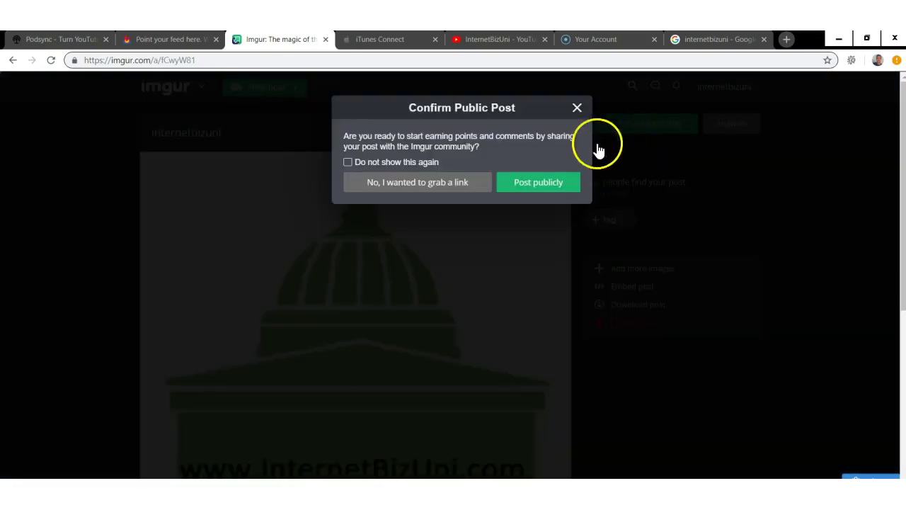
pyautogui.click(453, 185)
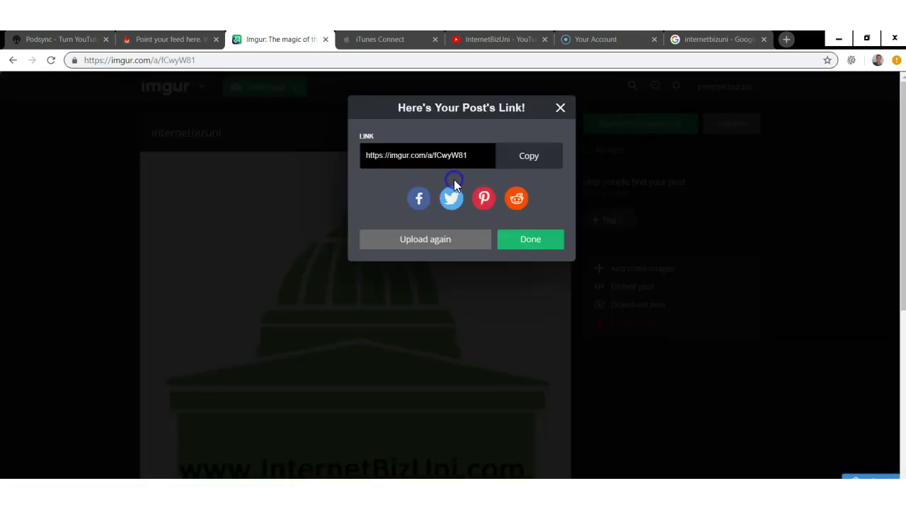
pyautogui.click(420, 162)
pyautogui.rightClick(418, 159)
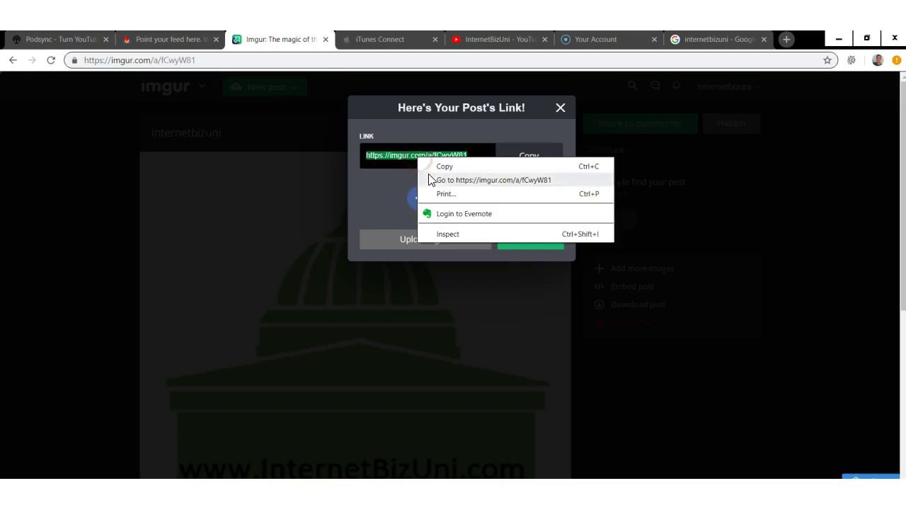
pyautogui.click(431, 166)
pyautogui.click(183, 42)
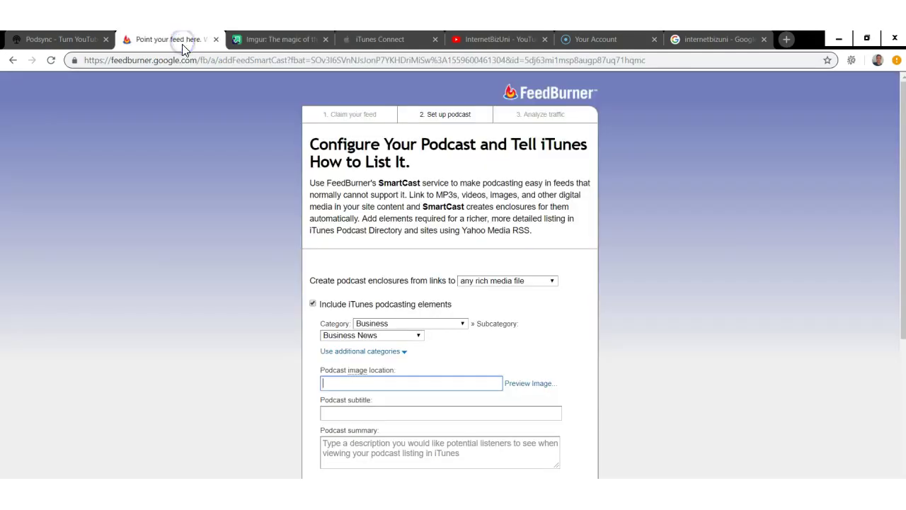
# - Set the podcast image to the Imgur link and subtitle to 'Growing Our businesses online together'
pyautogui.rightClick(352, 385)
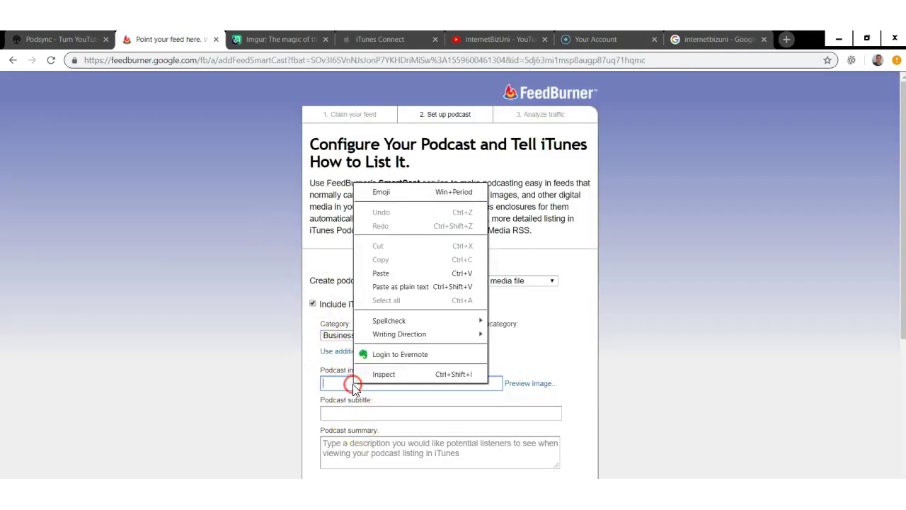
pyautogui.click(381, 273)
pyautogui.click(444, 412)
pyautogui.write('Gr')
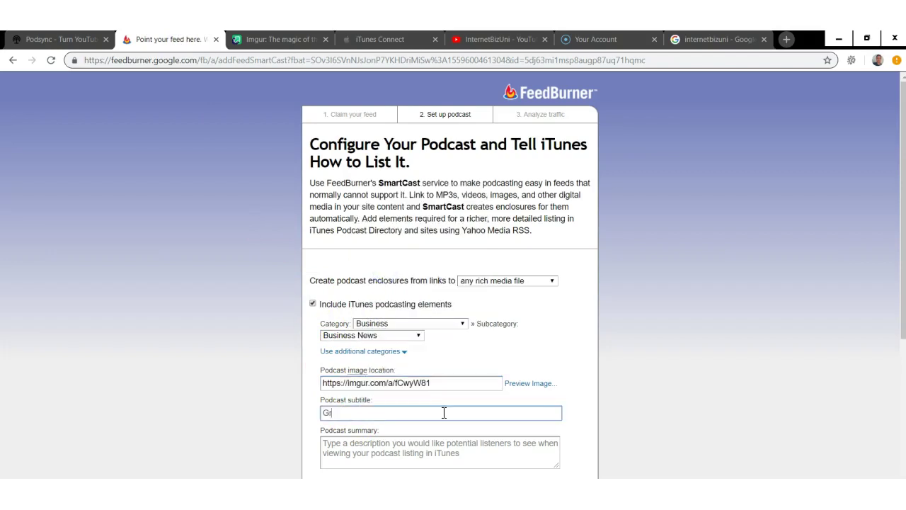
pyautogui.write('owing Our businesses online')
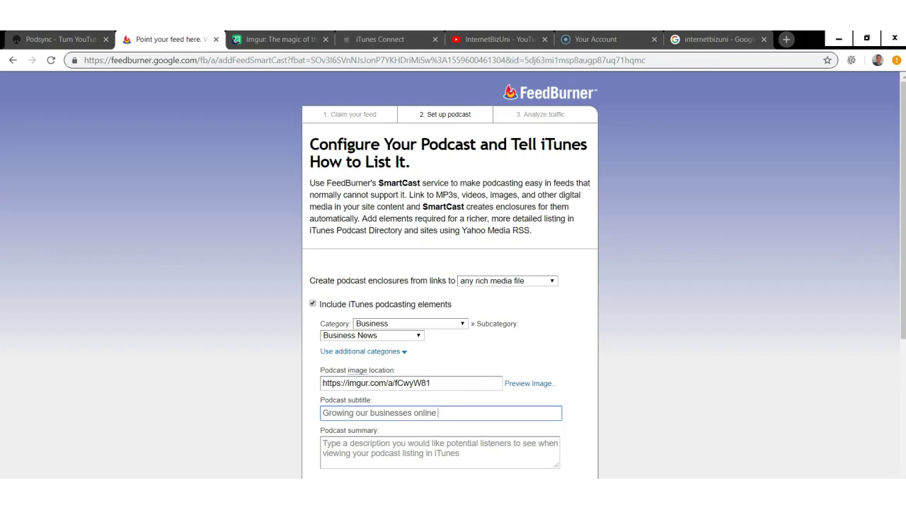
pyautogui.click(444, 413)
pyautogui.write('together')
# - Write the summary on growing a business: Amazon FBA, Shopify, Facebook and Instagram advertising, goal setting
pyautogui.click(435, 439)
pyautogui.write('If you are')
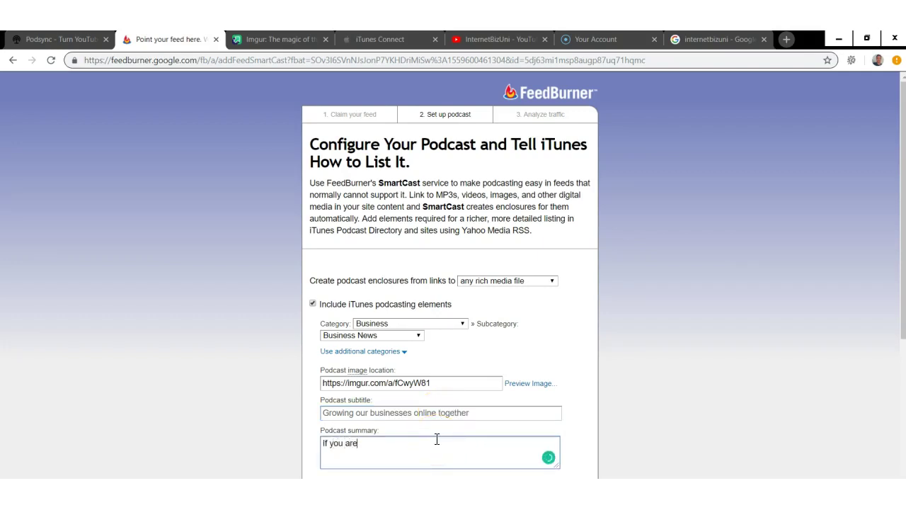
pyautogui.write(' currently building a bu')
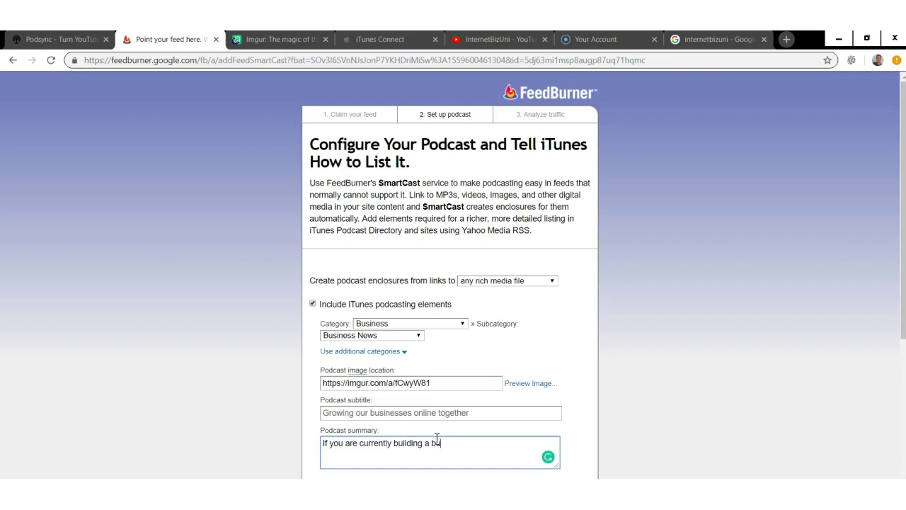
pyautogui.write('siness and want to learn ')
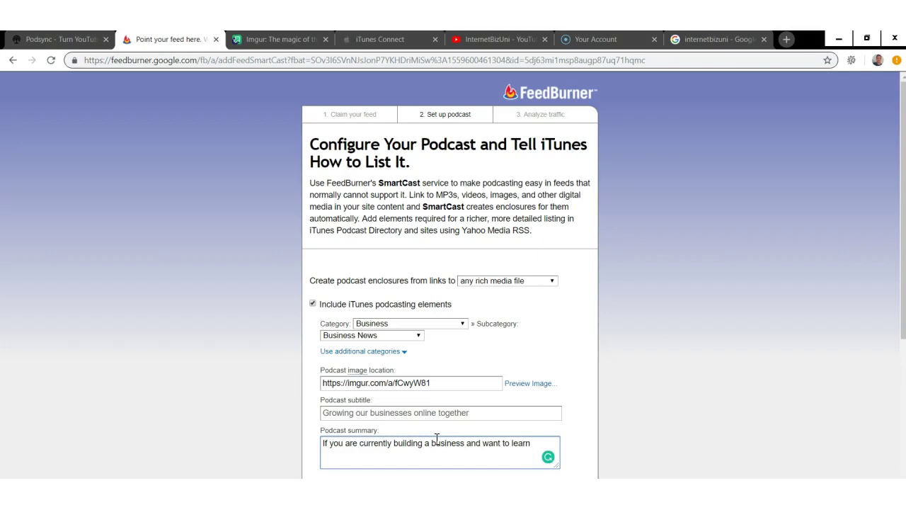
pyautogui.write('how to grow your business on')
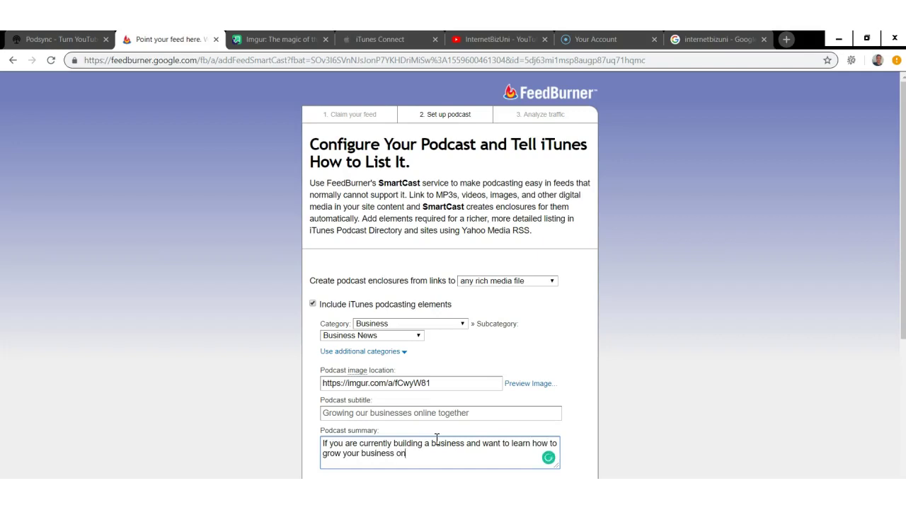
pyautogui.write('line then this podca')
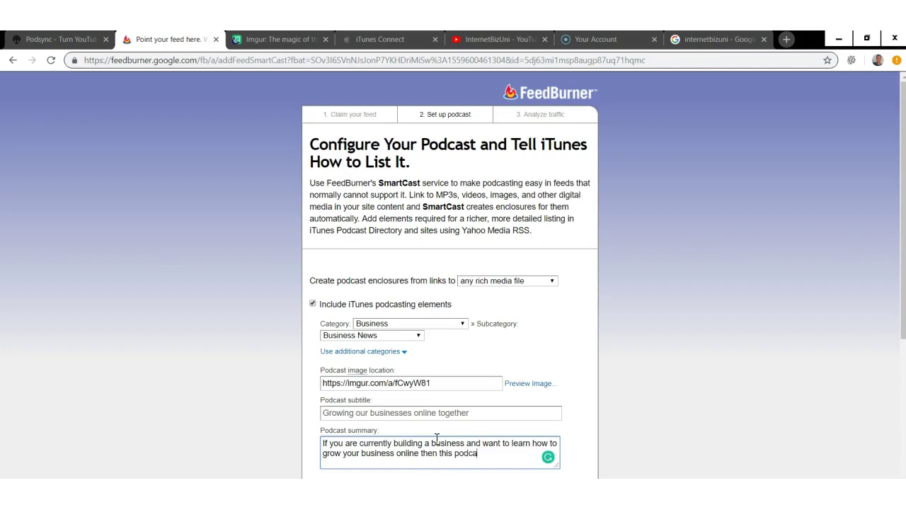
pyautogui.write('st is a ')
pyautogui.write('mus')
pyautogui.press('BackSpace')
pyautogui.press('BackSpace')
pyautogui.press('BackSpace')
pyautogui.press('BackSpace')
pyautogui.write('for yuou. Everything from Amazon FBA')
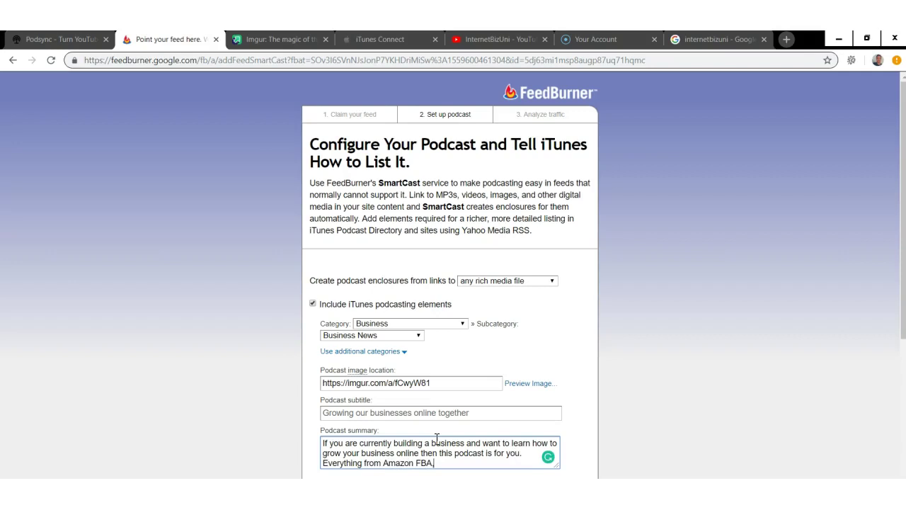
pyautogui.write(', Shopify, Facebook ads')
pyautogui.click(508, 465)
pyautogui.write('and ')
pyautogui.write('Instagr')
pyautogui.write('am')
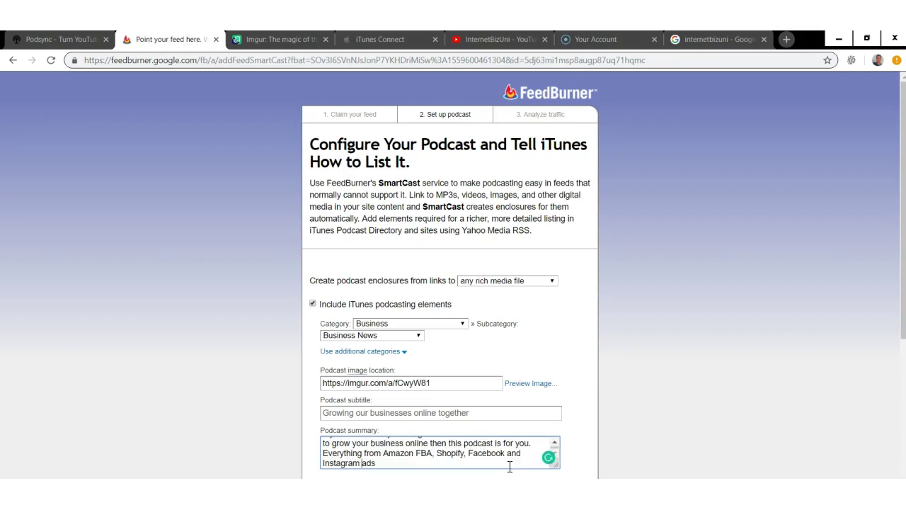
pyautogui.click(459, 466)
pyautogui.press('BackSpace')
pyautogui.write('vertising')
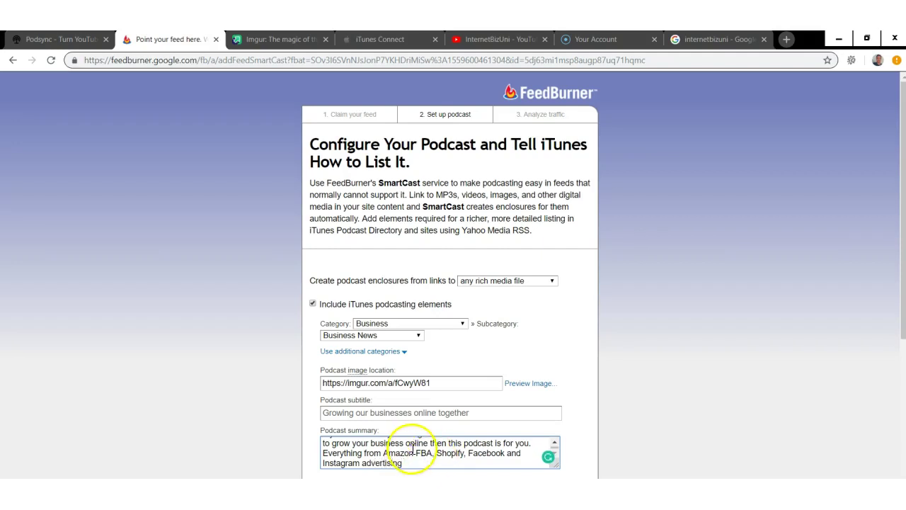
pyautogui.write(' to goal setting and gene')
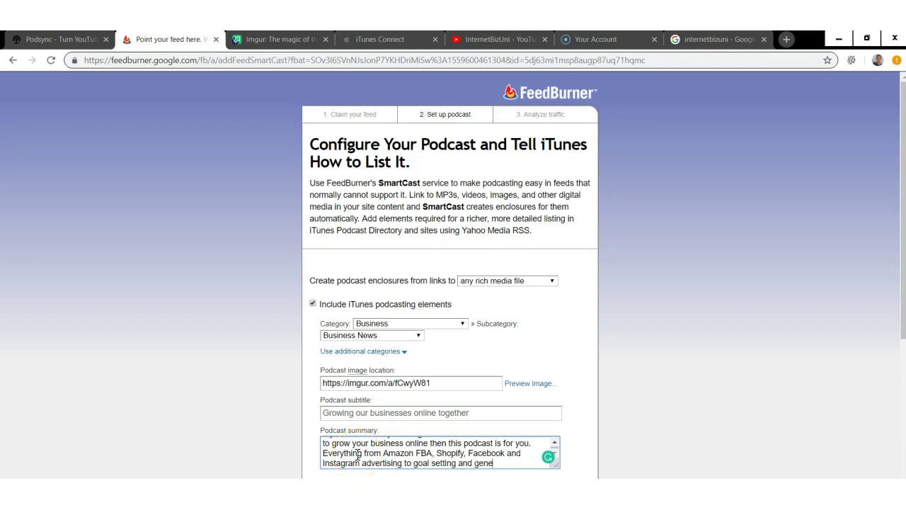
pyautogui.write('ral business de')
pyautogui.write('scussions.')
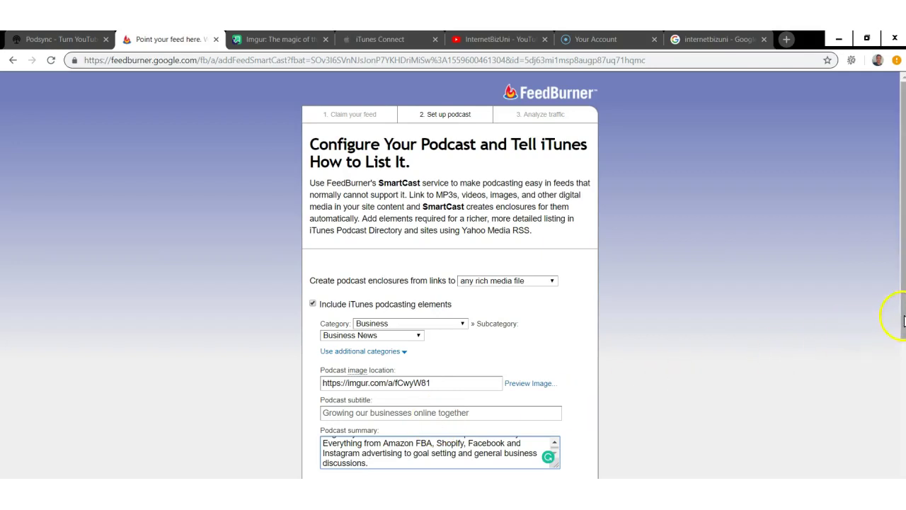
# - Enter keywords 'amazon fba, shopify, ecommerce, facebook ads, marketing, business'
pyautogui.moveTo(903, 315); pyautogui.dragTo(903, 401)
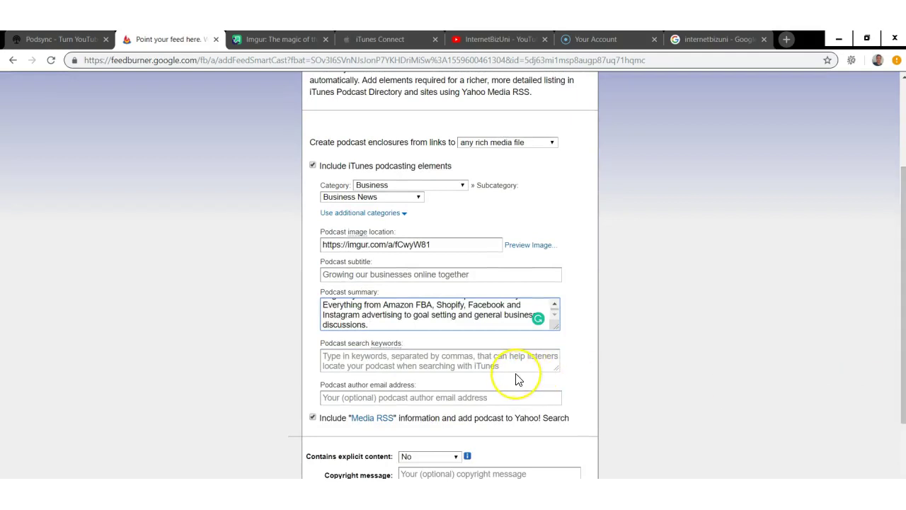
pyautogui.click(380, 352)
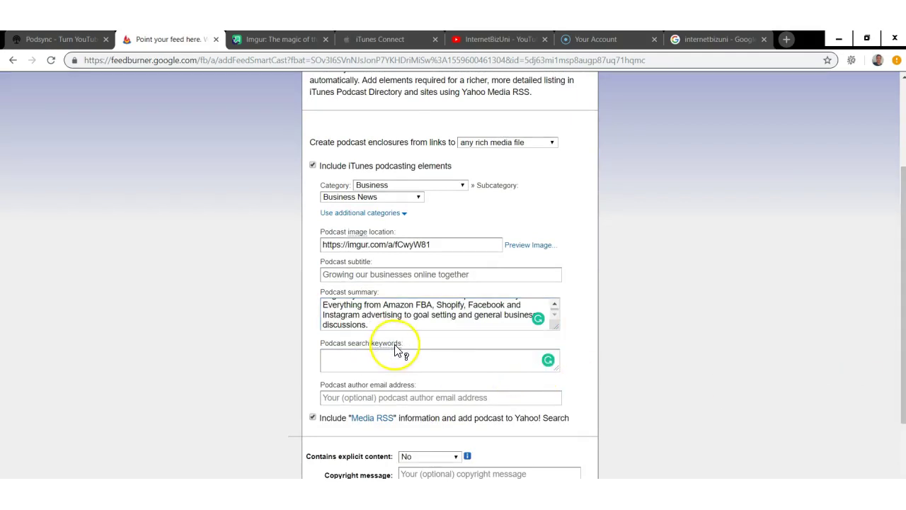
pyautogui.click(386, 351)
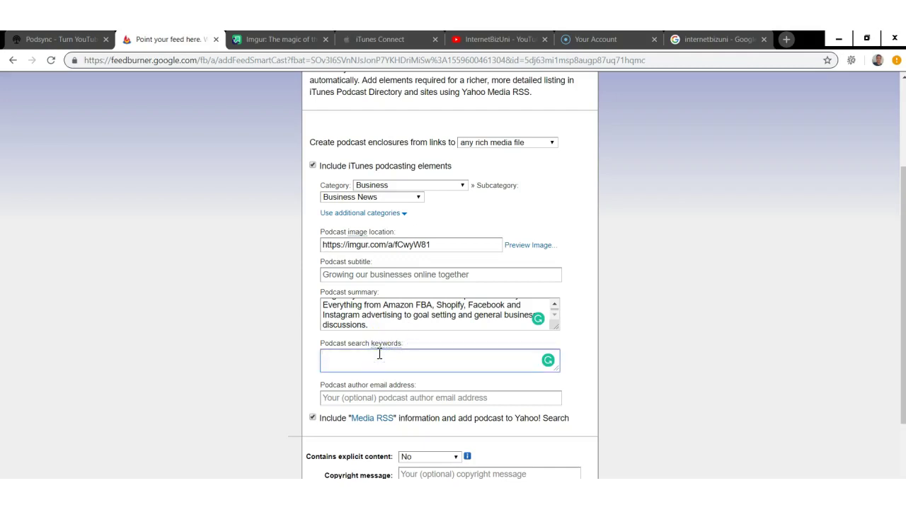
pyautogui.write('amazon fba, shopify, ecommerce')
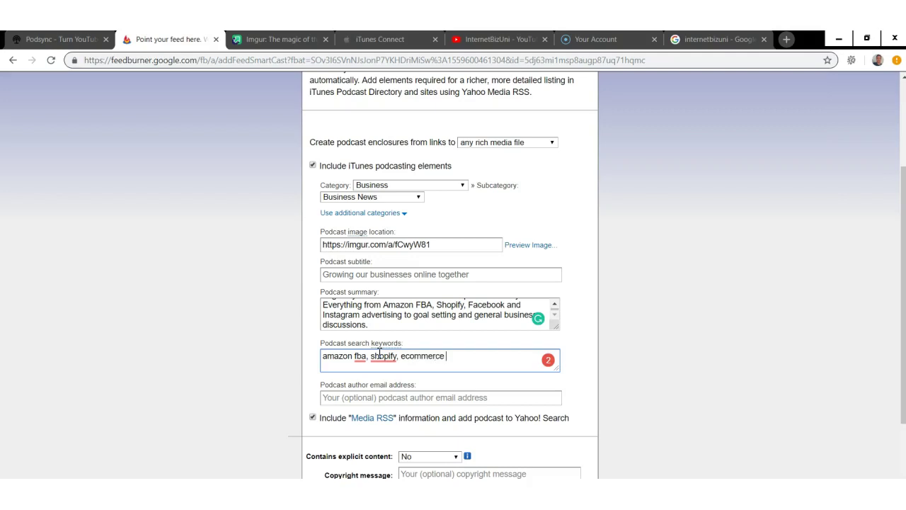
pyautogui.write(',')
pyautogui.moveTo(410, 356)
pyautogui.click(464, 359)
pyautogui.write('facebook ads, marketing, business')
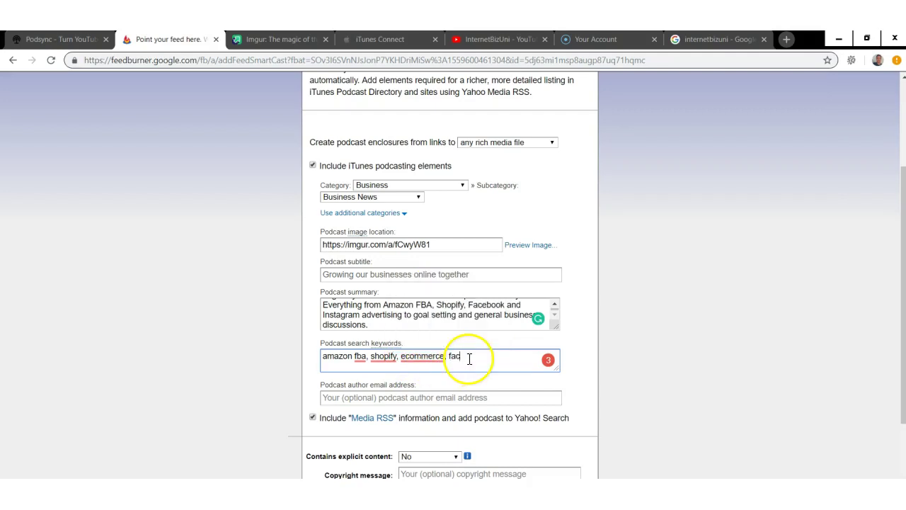
# - Fill the author e-mail from the autofill suggestion and the author's name, then save
pyautogui.click(413, 397)
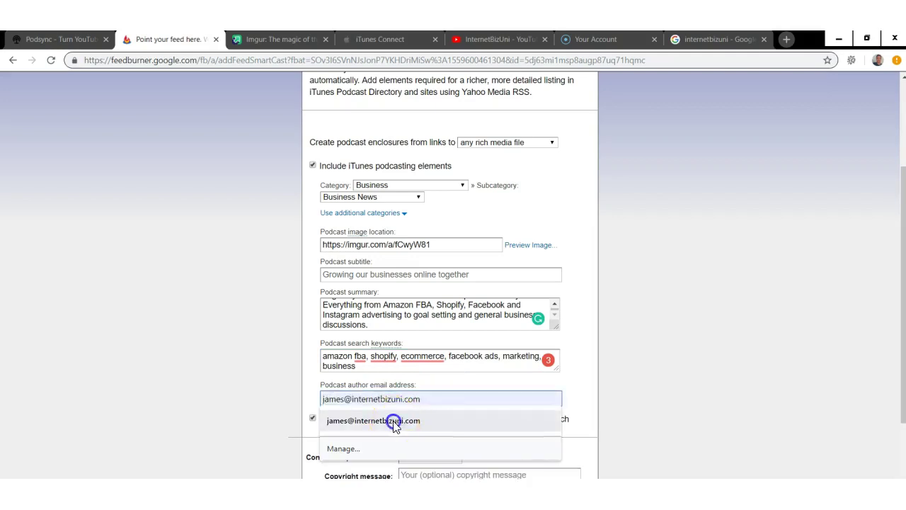
pyautogui.click(394, 420)
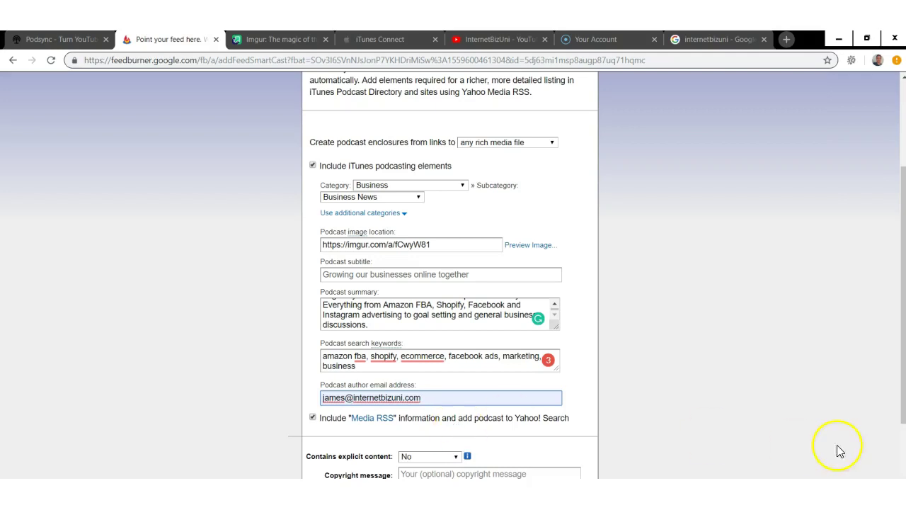
pyautogui.moveTo(903, 315); pyautogui.dragTo(900, 380)
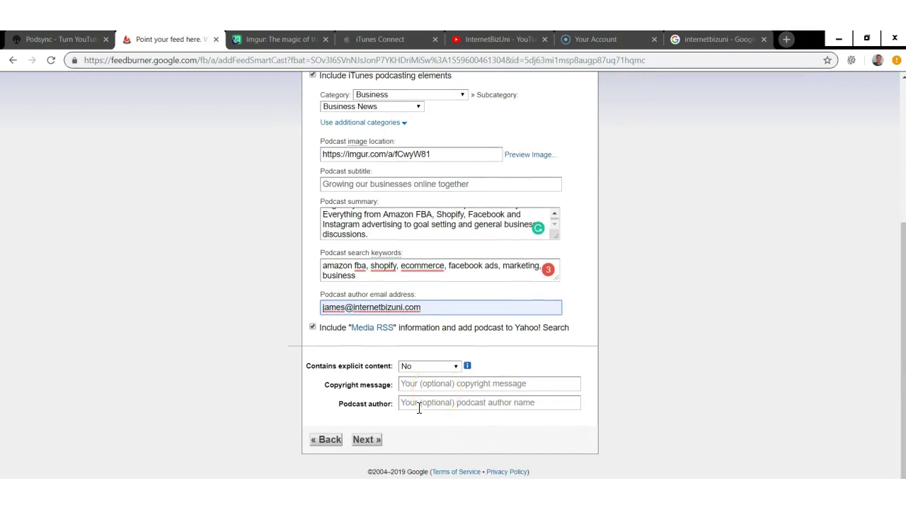
pyautogui.click(417, 402)
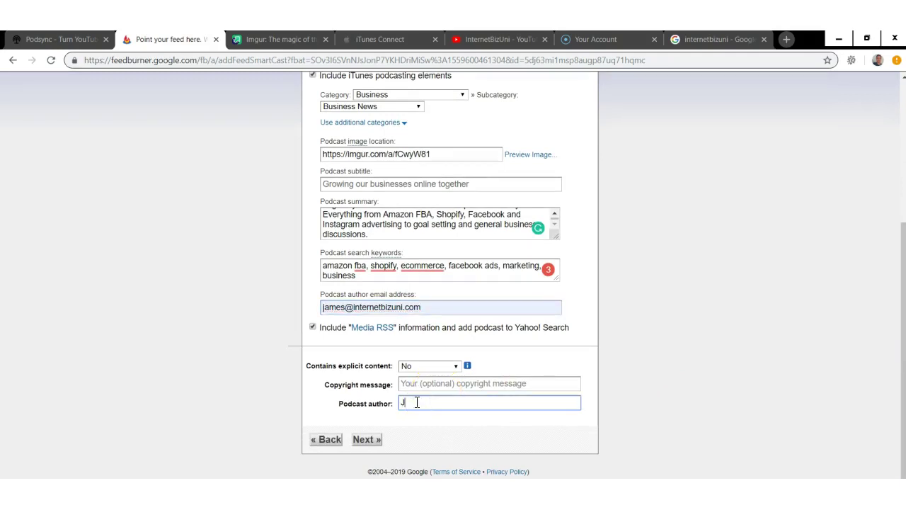
pyautogui.click(367, 439)
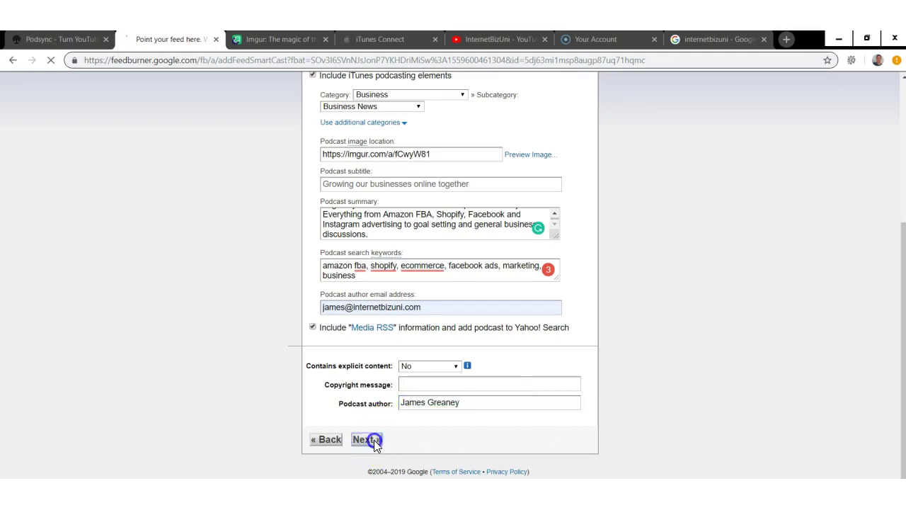
# - Sign in to iTunes Connect with the prefilled Apple ID and accept the Podcasts Connect terms
pyautogui.click(409, 47)
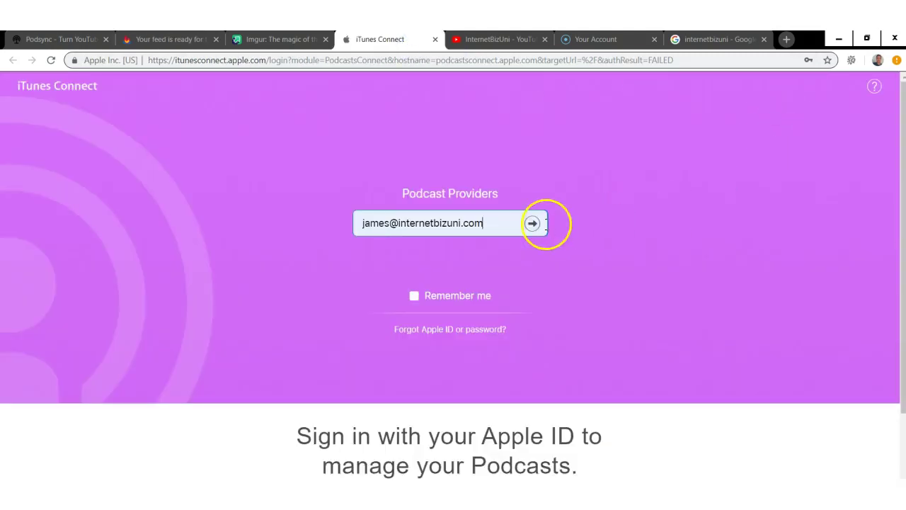
pyautogui.click(533, 222)
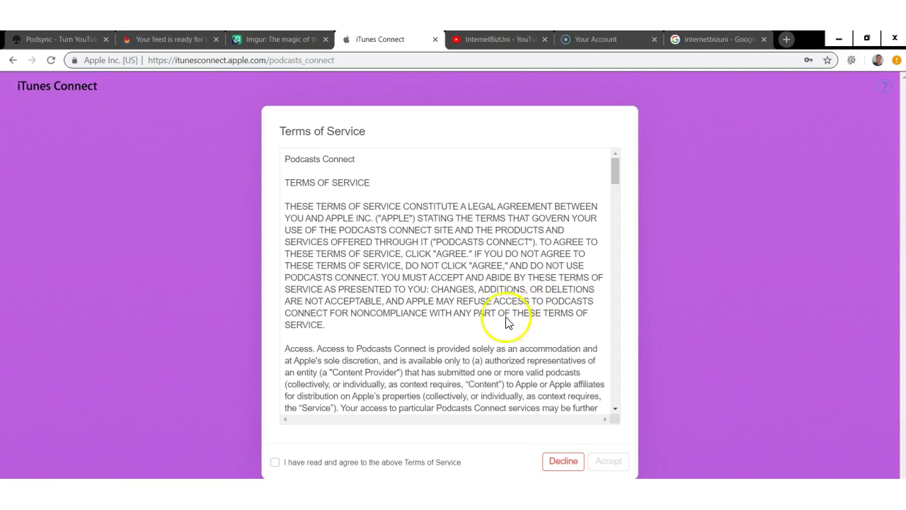
pyautogui.click(276, 463)
pyautogui.click(598, 463)
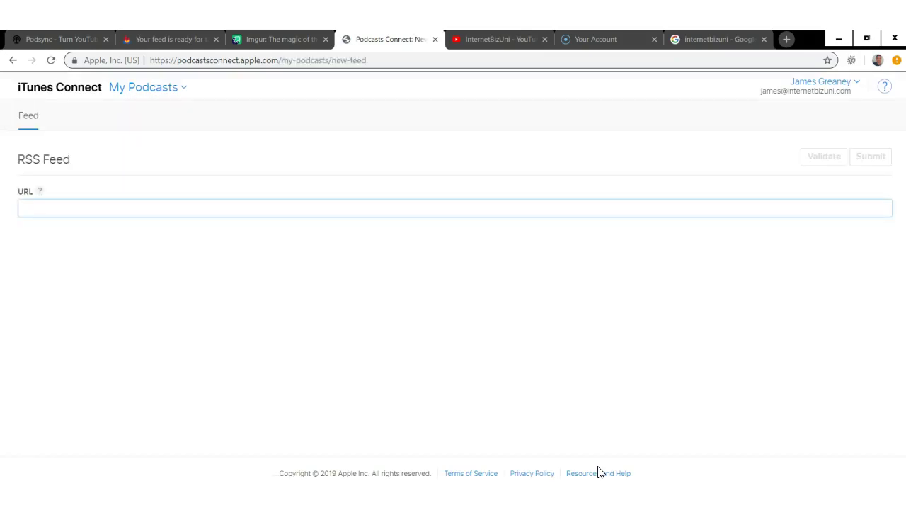
# - Copy the feed address prefix from FeedBurner's feed details into the Podcasts Connect URL field
pyautogui.click(585, 459)
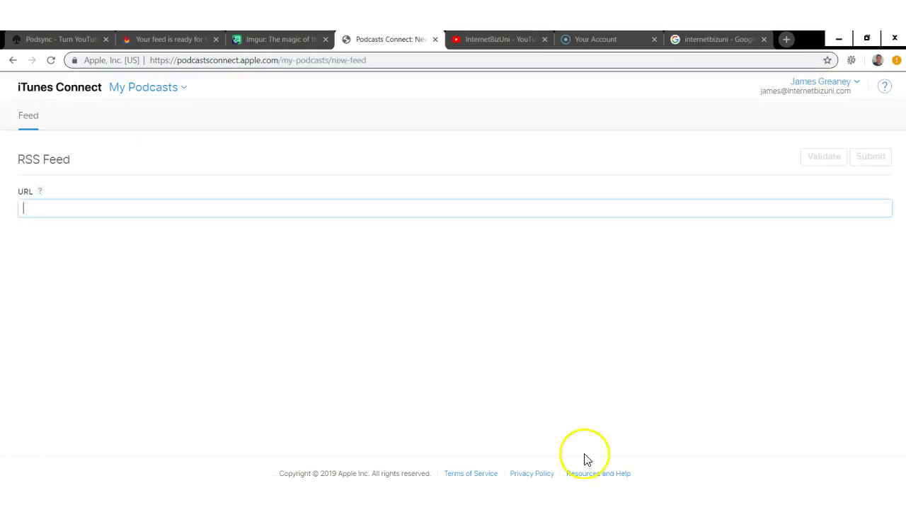
pyautogui.click(162, 40)
pyautogui.click(303, 124)
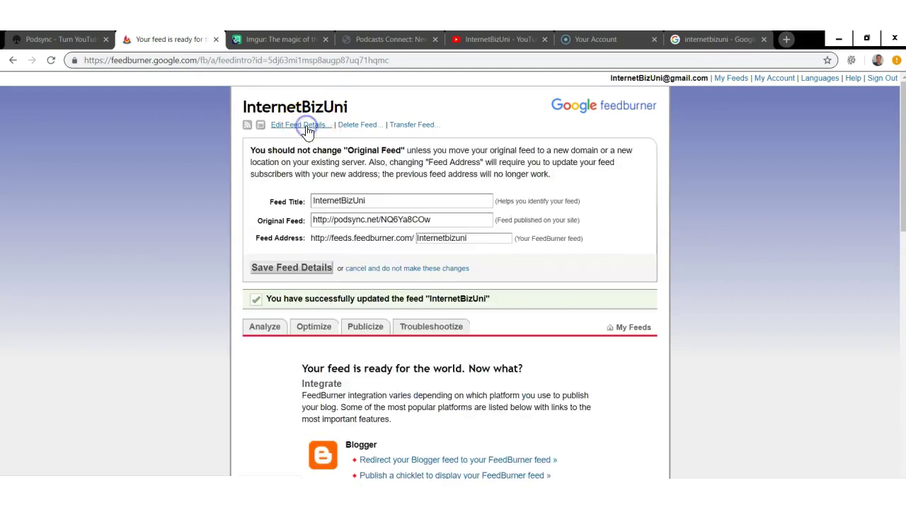
pyautogui.moveTo(309, 219); pyautogui.dragTo(318, 238)
pyautogui.rightClick(318, 238)
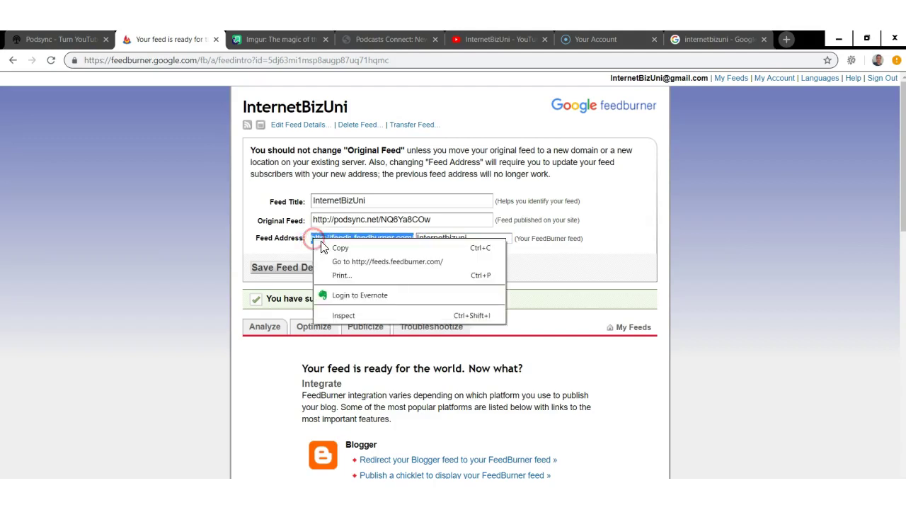
pyautogui.click(327, 249)
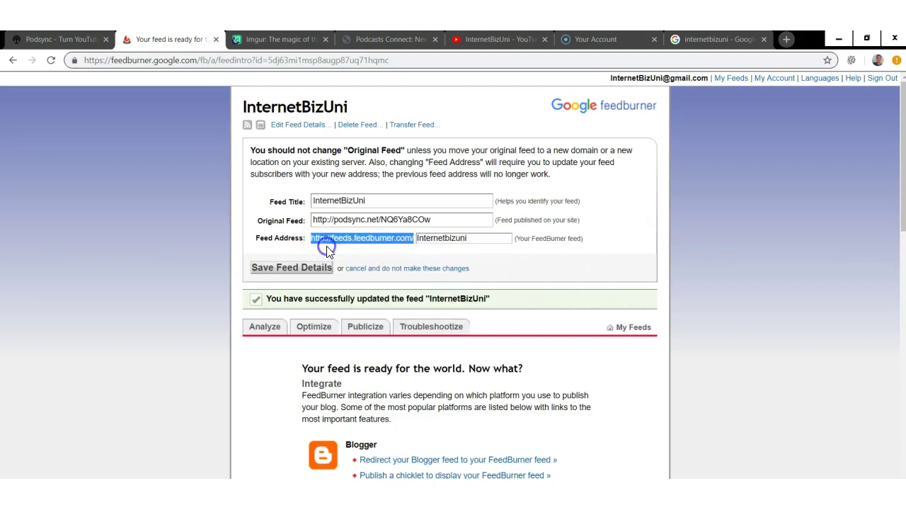
pyautogui.click(360, 39)
pyautogui.rightClick(251, 205)
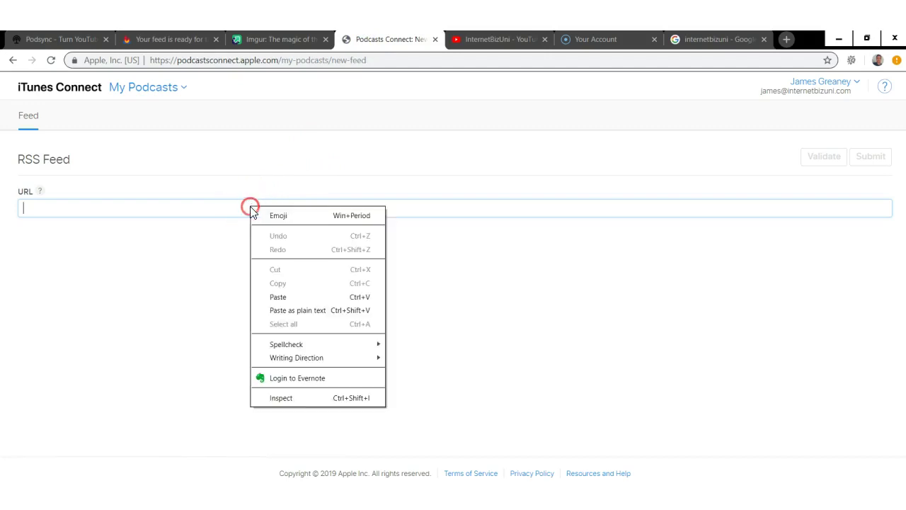
pyautogui.click(278, 296)
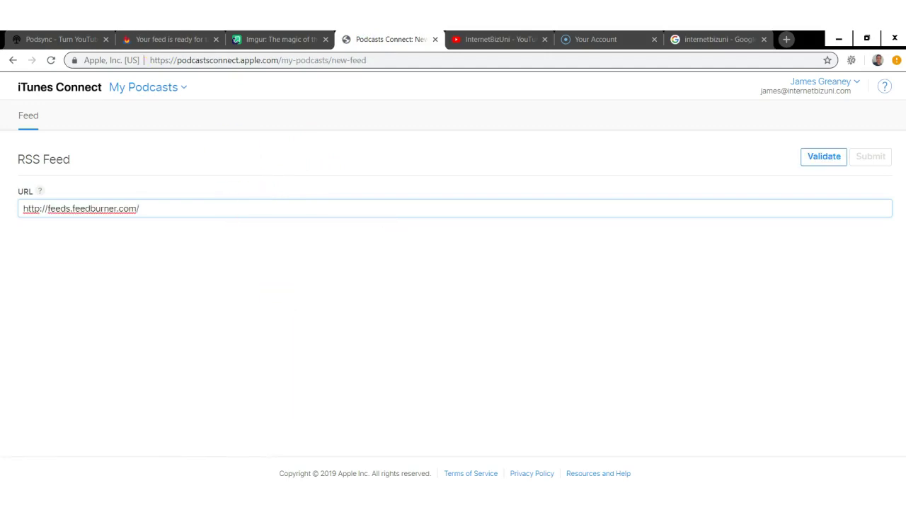
# - Append the feed name Internetbizuni to the URL and validate the feed
pyautogui.click(147, 43)
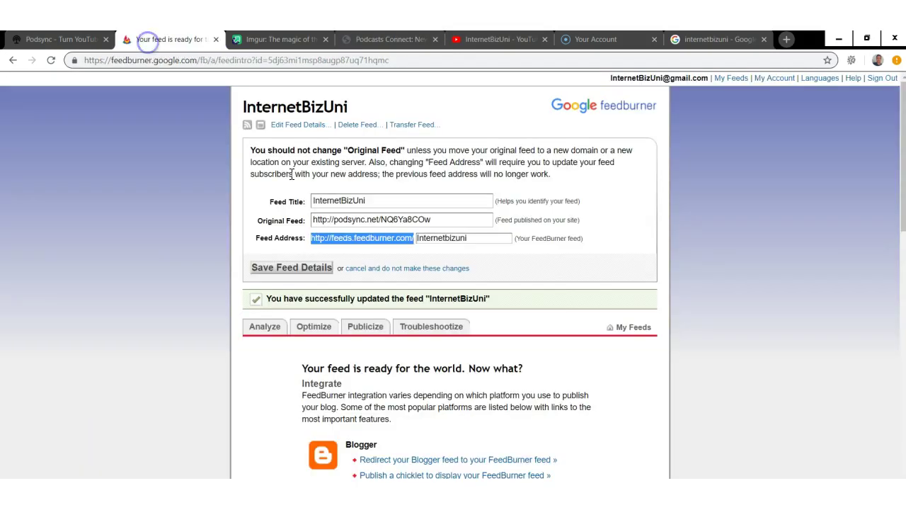
pyautogui.doubleClick(434, 238)
pyautogui.rightClick(436, 239)
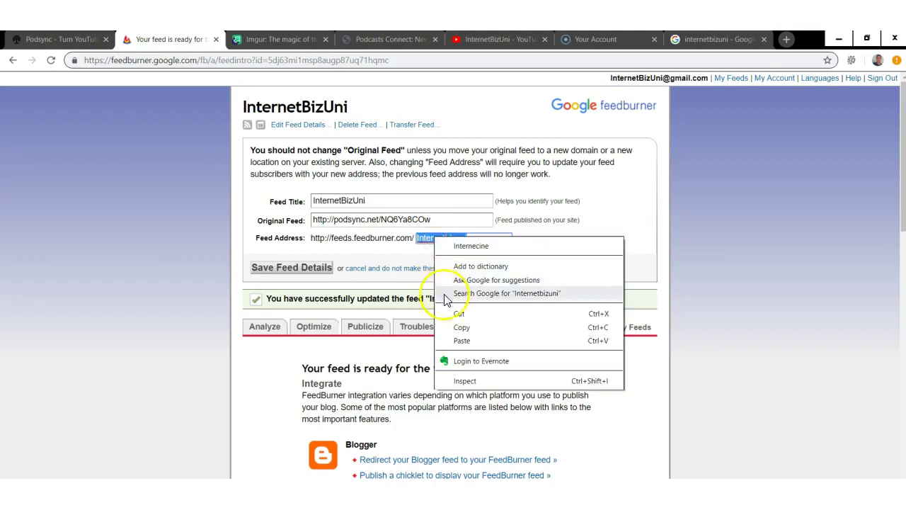
pyautogui.click(450, 327)
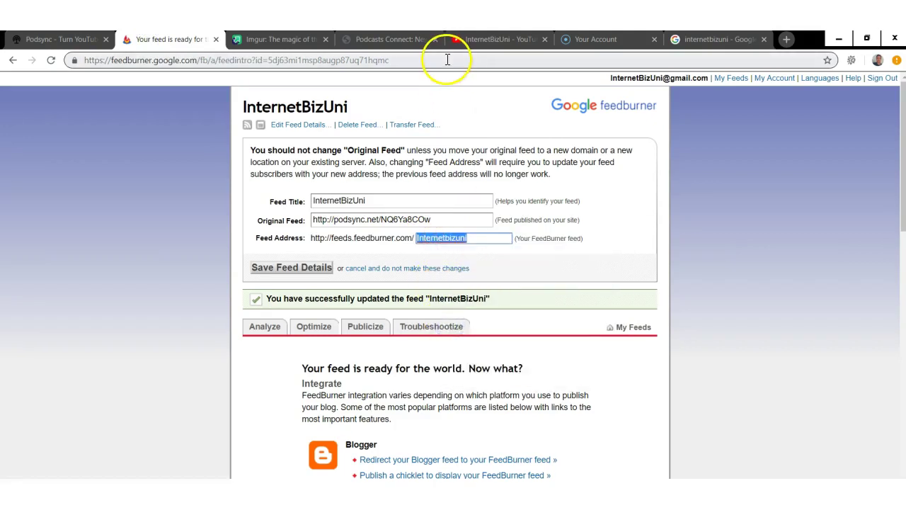
pyautogui.click(385, 39)
pyautogui.rightClick(162, 208)
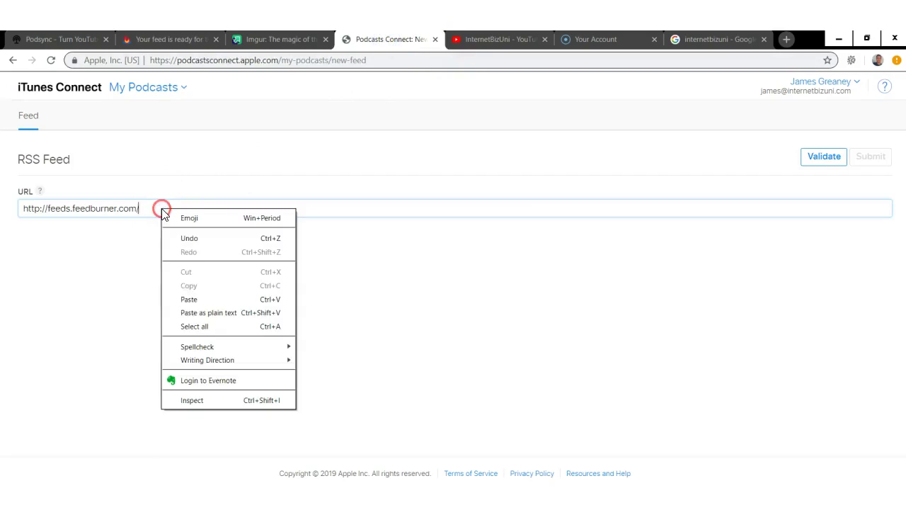
pyautogui.click(189, 298)
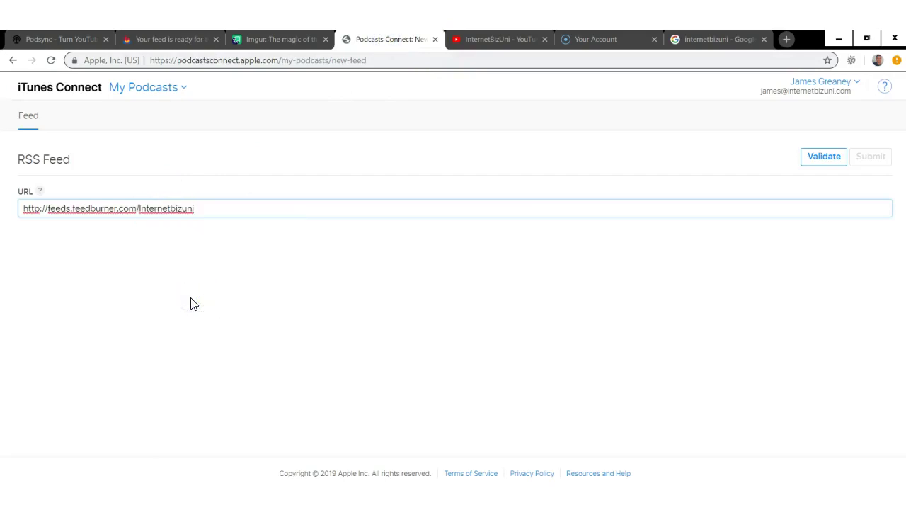
pyautogui.click(806, 161)
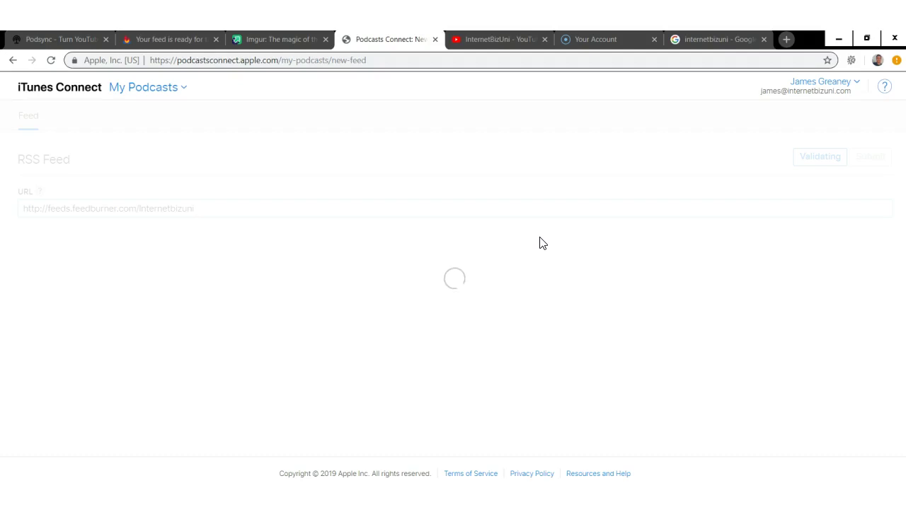
# - Submit the prepared InternetBizUni feed for review and close the success dialog
pyautogui.click(813, 243)
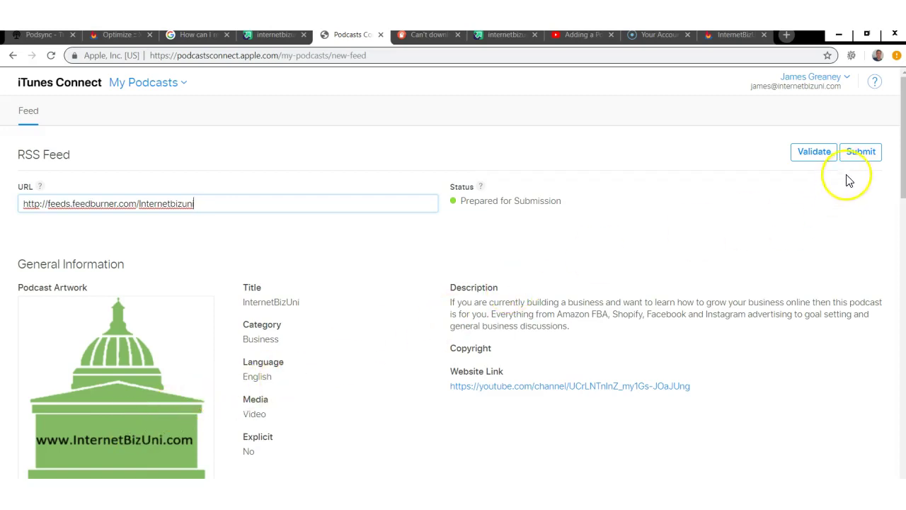
pyautogui.click(853, 154)
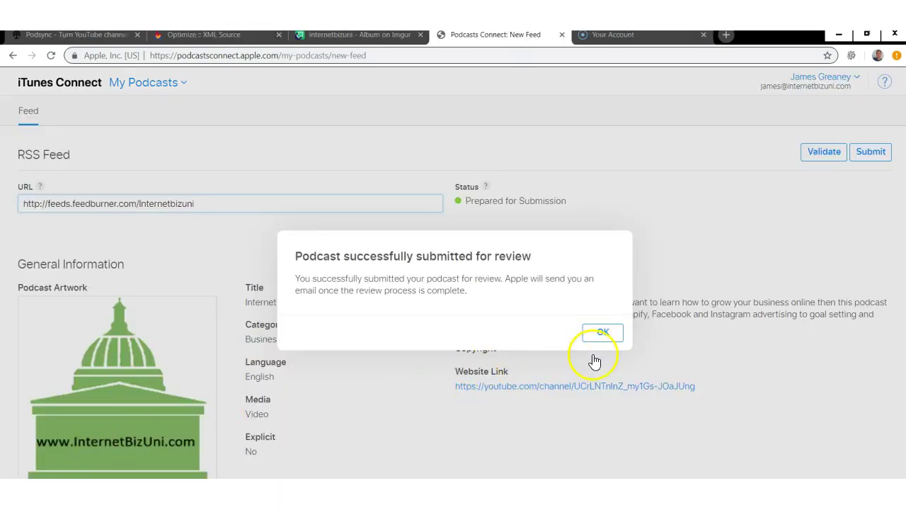
pyautogui.click(607, 338)
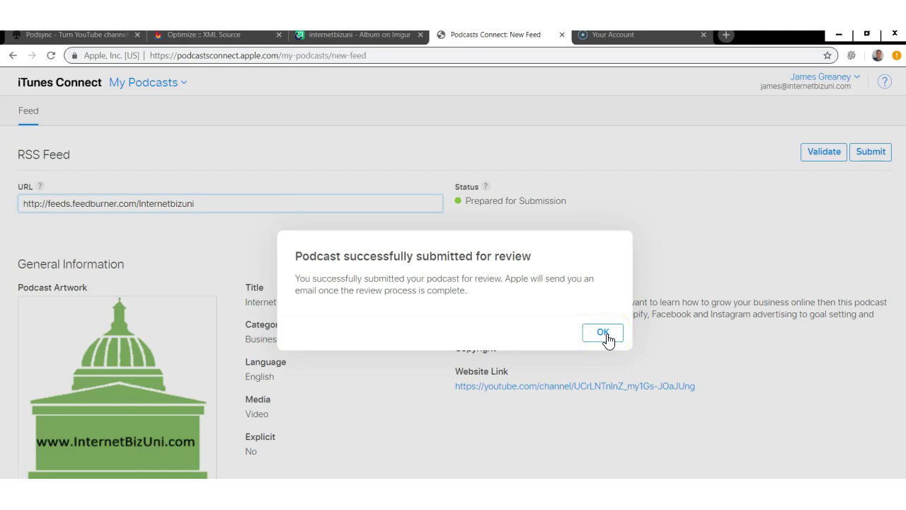
pyautogui.click(607, 338)
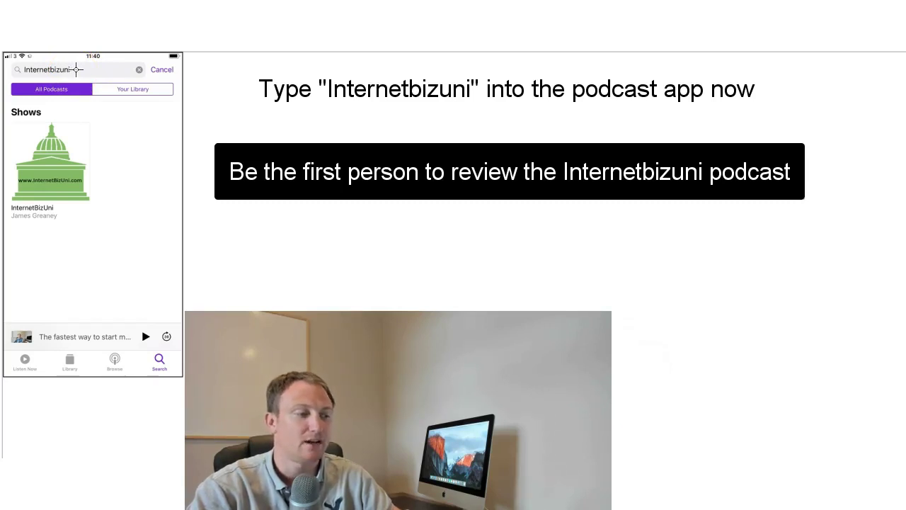
# - Check that the Podcasts search for Internetbizuni lists the InternetBizUni show
pyautogui.click(64, 69)
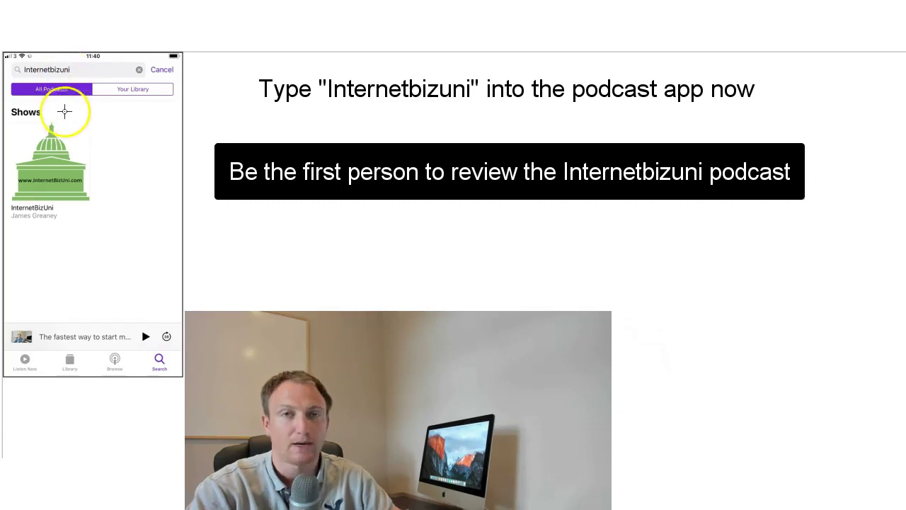